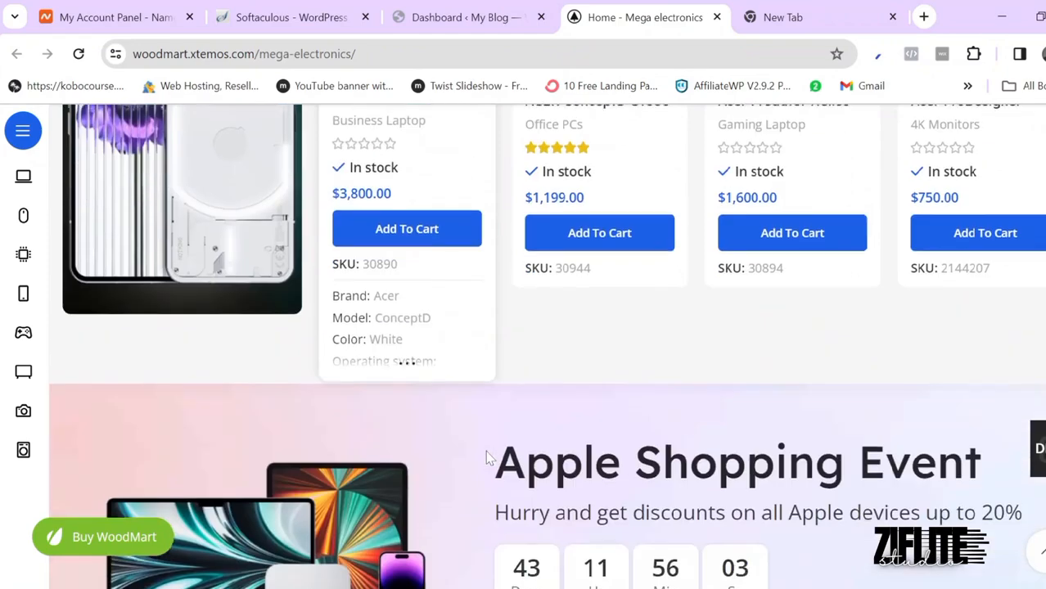
# Step: Examine the WoodMart Mega Electronics demo homepage, from its product and promotion sections down to the articles and footer
pyautogui.scroll(-6, 487, 458)
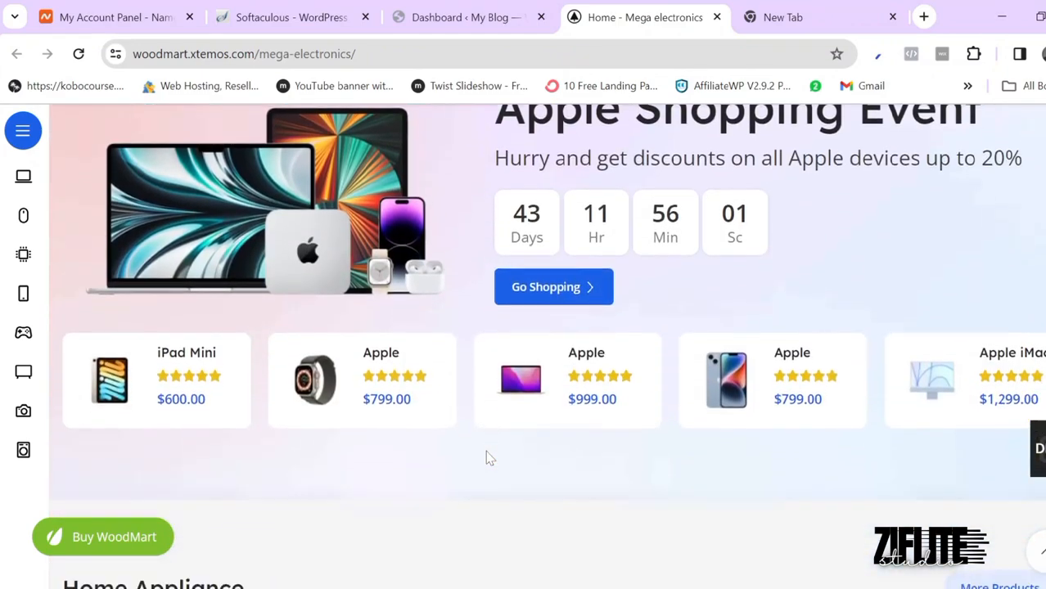
pyautogui.scroll(-8, 487, 458)
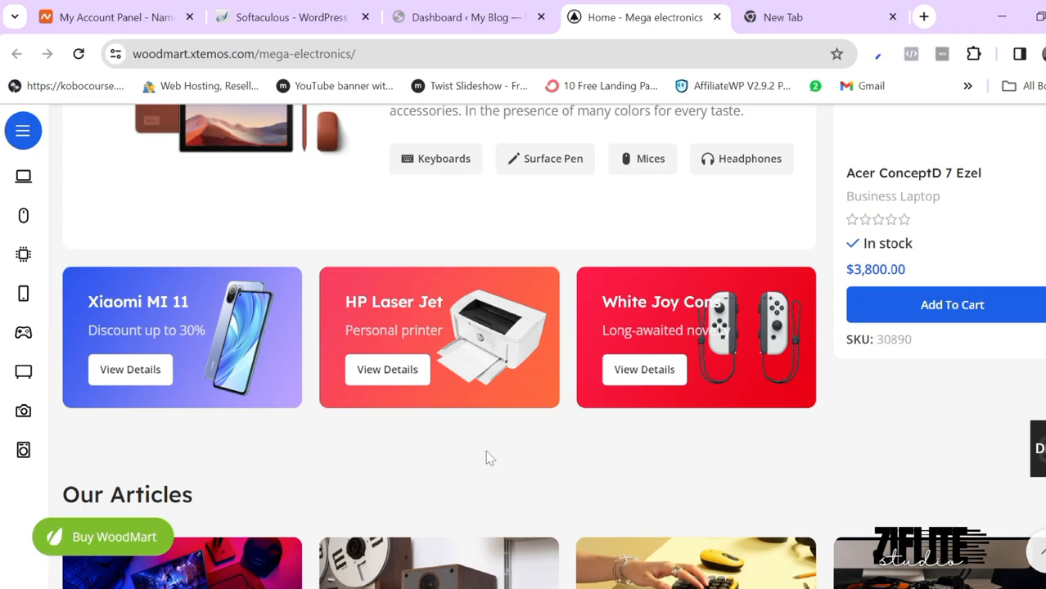
pyautogui.scroll(-15, 488, 458)
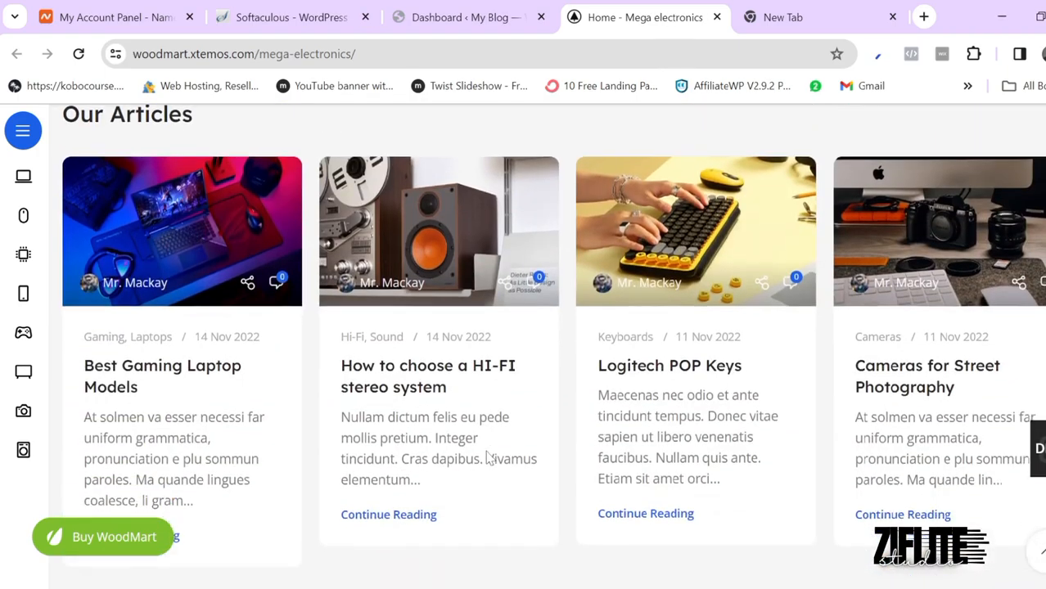
pyautogui.scroll(15, 489, 458)
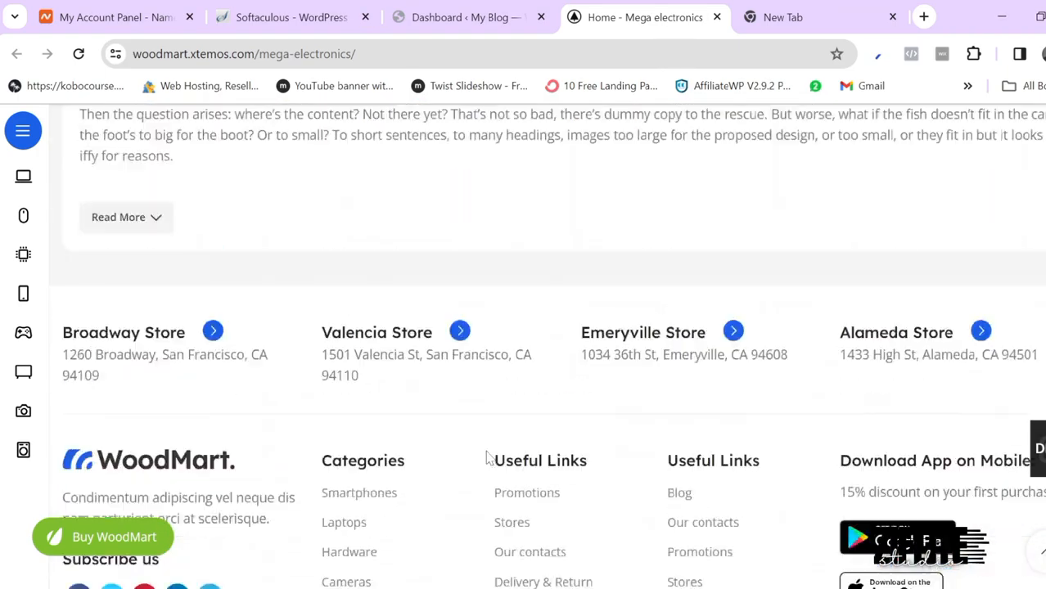
pyautogui.scroll(-5, 489, 459)
pyautogui.scroll(10, 489, 459)
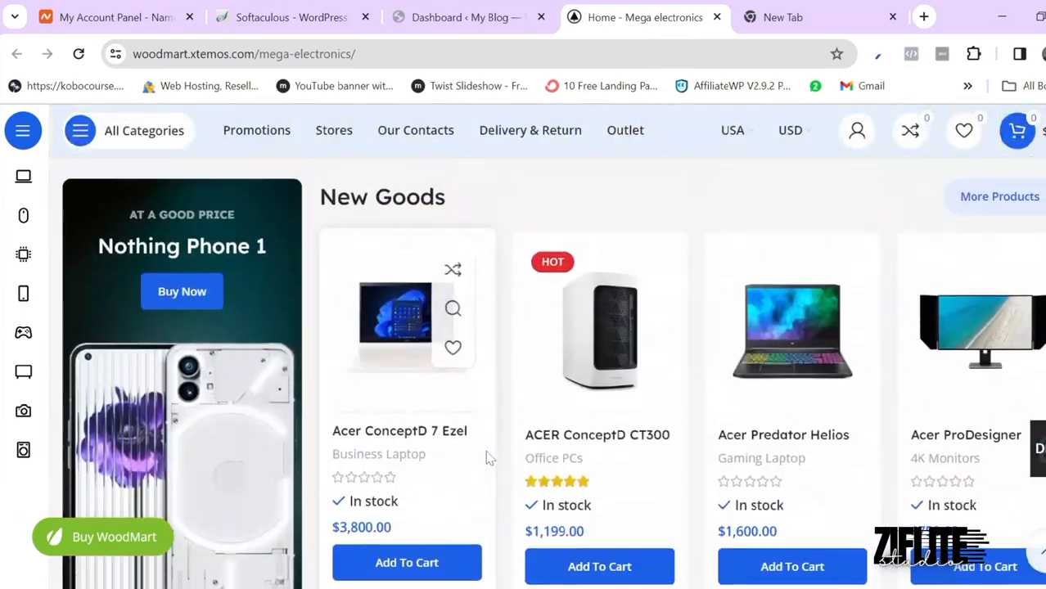
pyautogui.scroll(6, 489, 458)
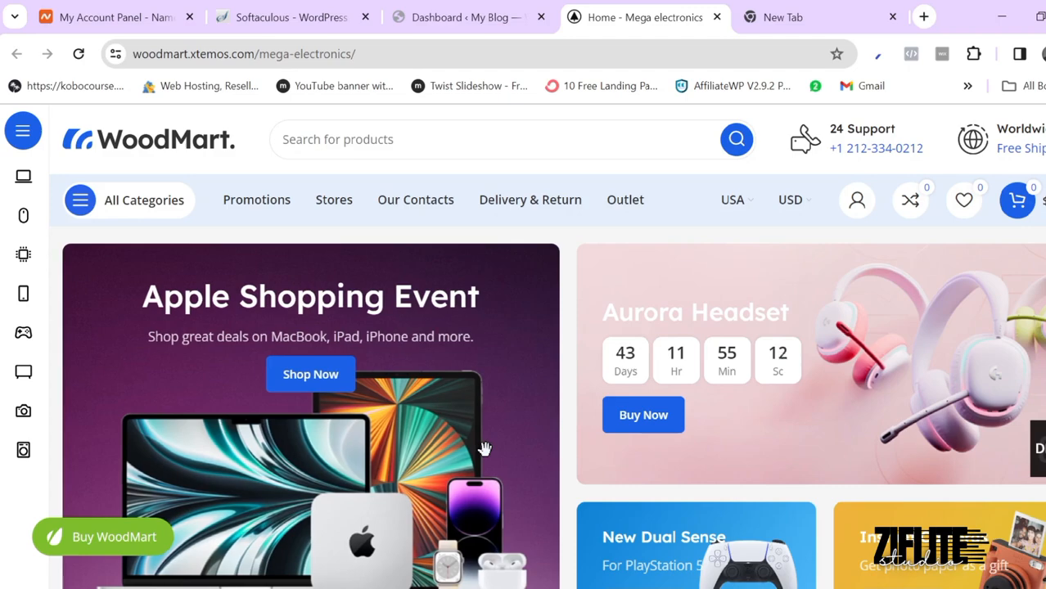
pyautogui.scroll(-5, 487, 454)
pyautogui.scroll(-10, 487, 456)
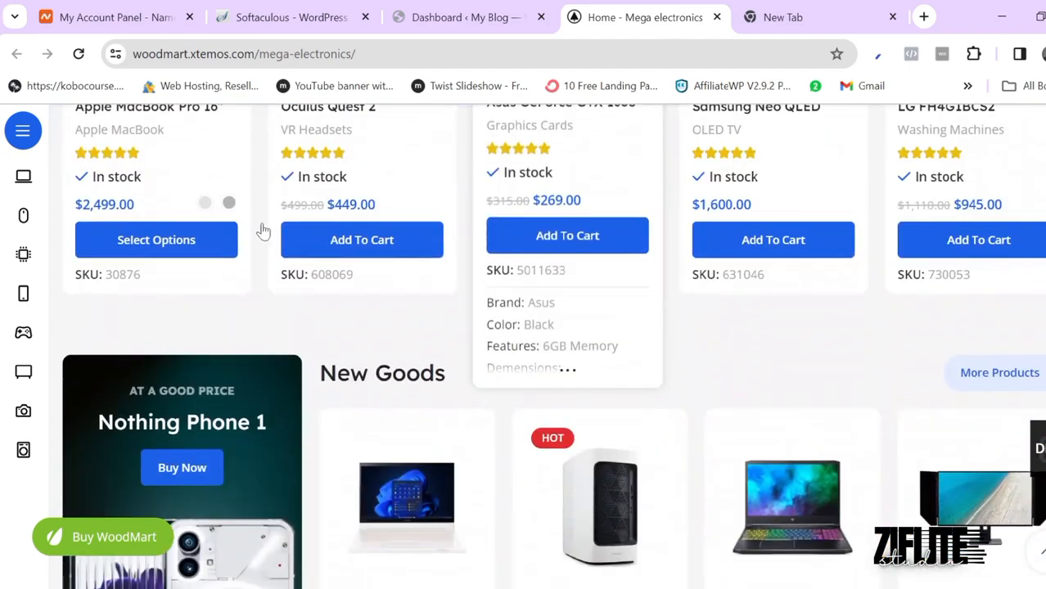
# Step: Examine the demo store's product category menu, from Laptops, Tablets & PCs to Home Appliance, and the homepage's upper sections
pyautogui.moveTo(25, 188)
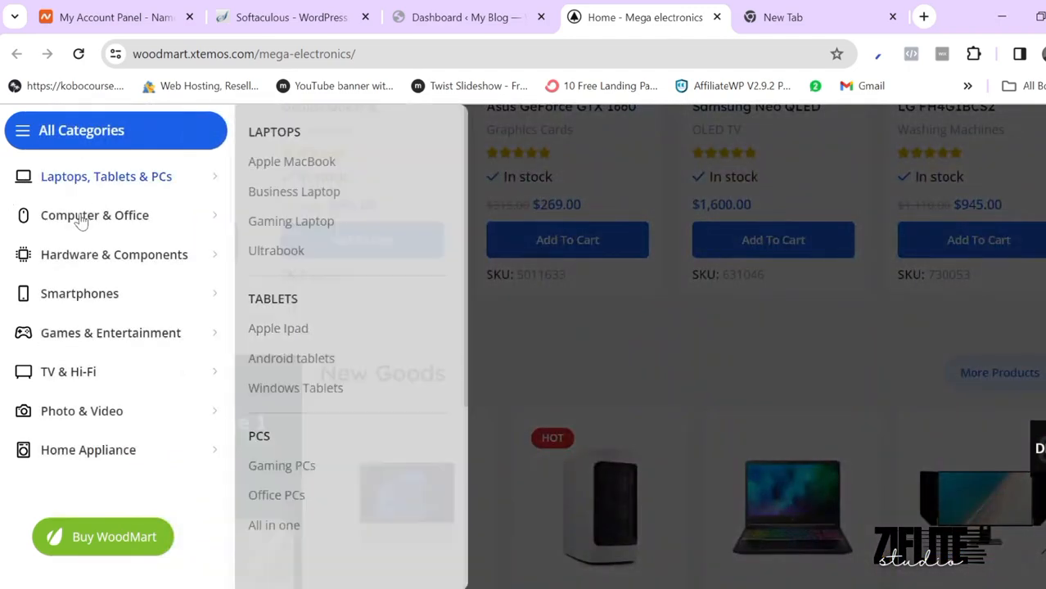
pyautogui.moveTo(55, 316)
pyautogui.moveTo(67, 455)
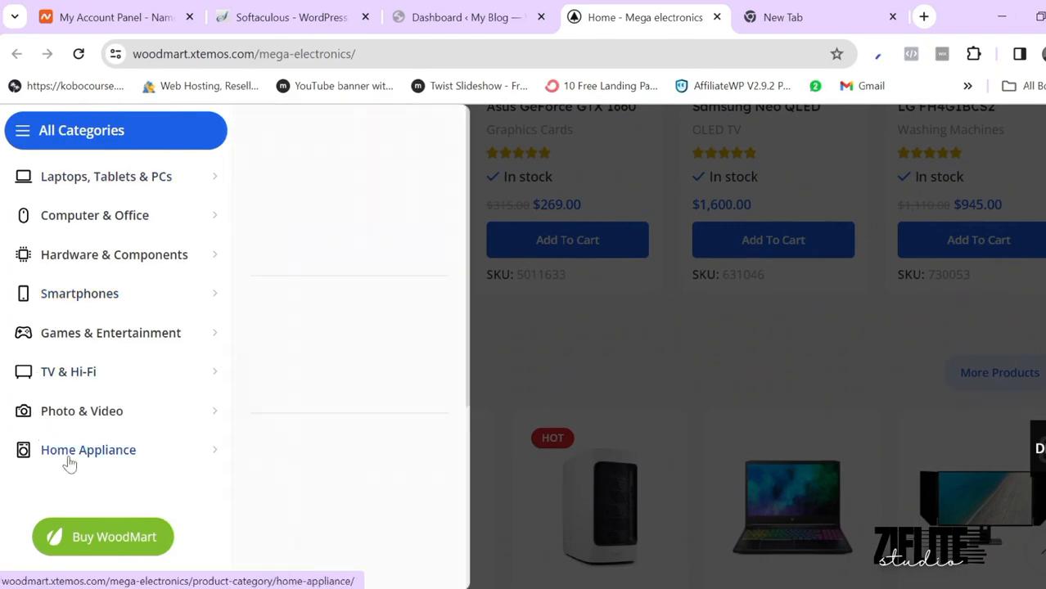
pyautogui.scroll(10, 573, 327)
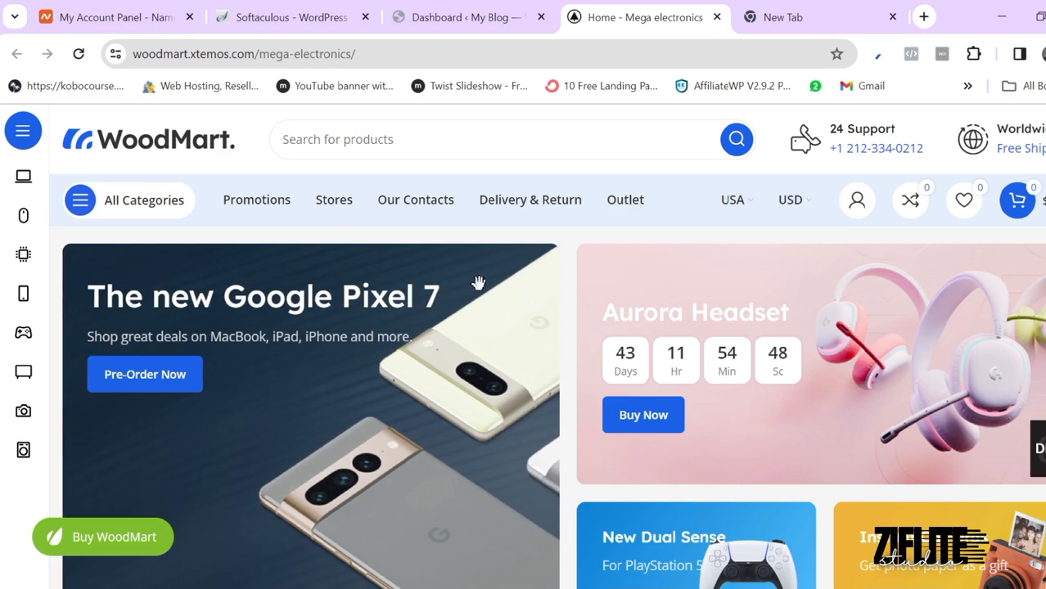
pyautogui.scroll(-10, 479, 282)
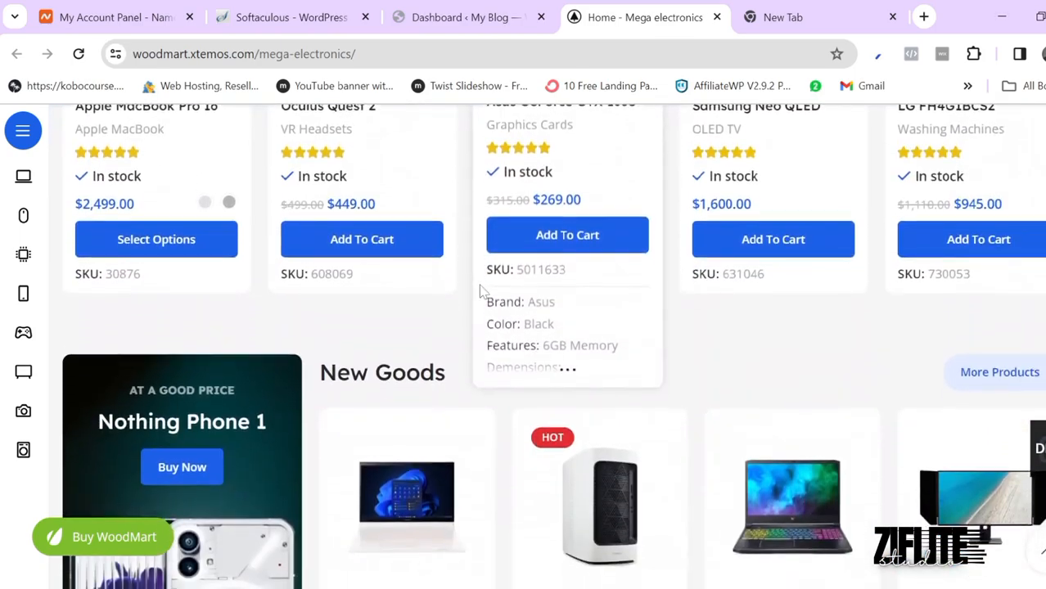
pyautogui.scroll(10, 479, 292)
# Step: Switch to the WordPress dashboard and open the upload form for adding a new theme
pyautogui.click(460, 9)
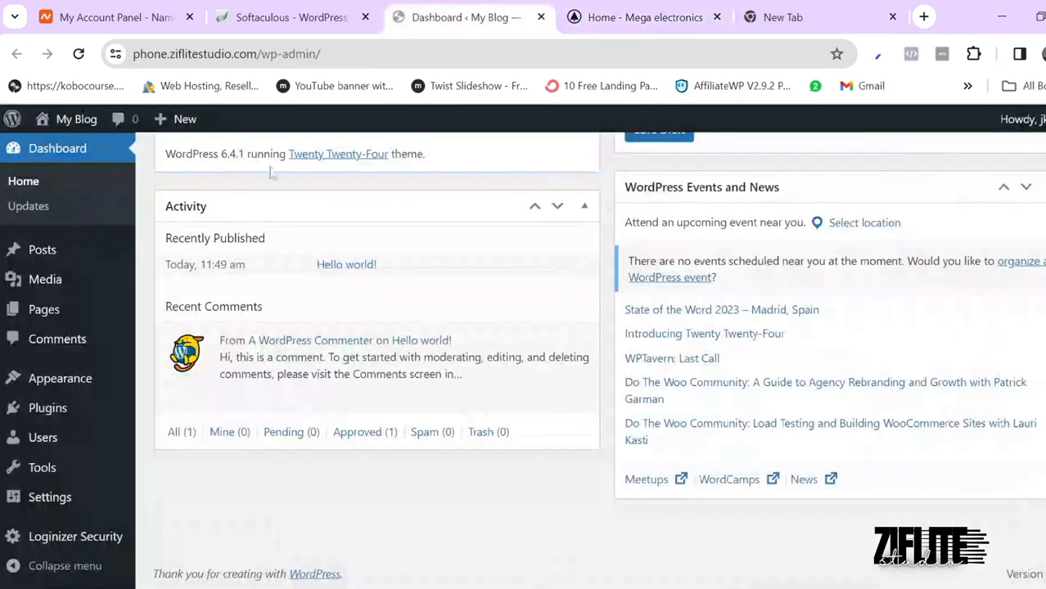
pyautogui.moveTo(121, 480)
pyautogui.scroll(3, 120, 481)
pyautogui.scroll(4, 121, 480)
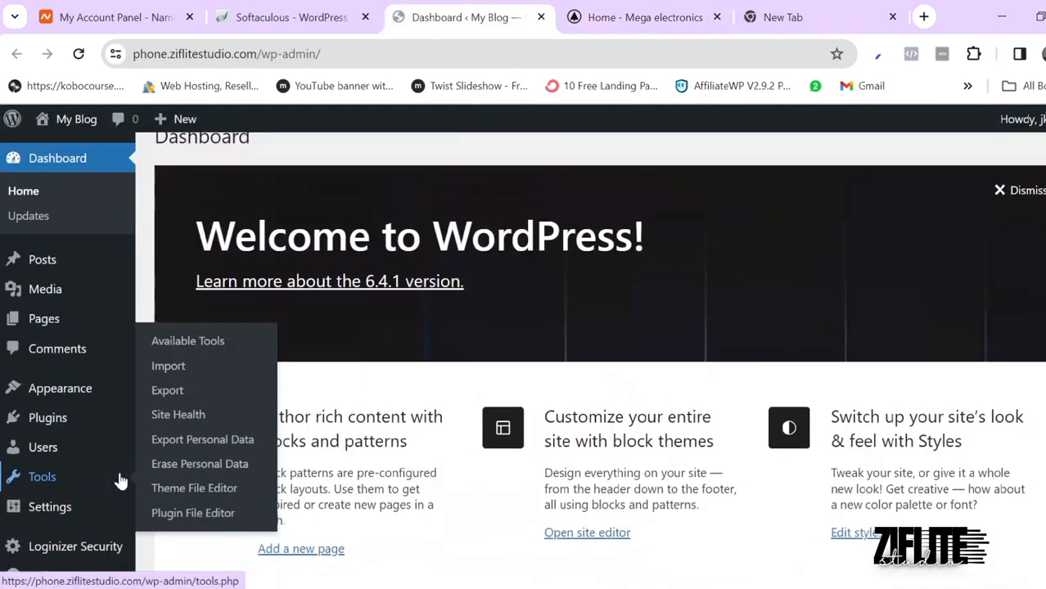
pyautogui.scroll(1, 298, 346)
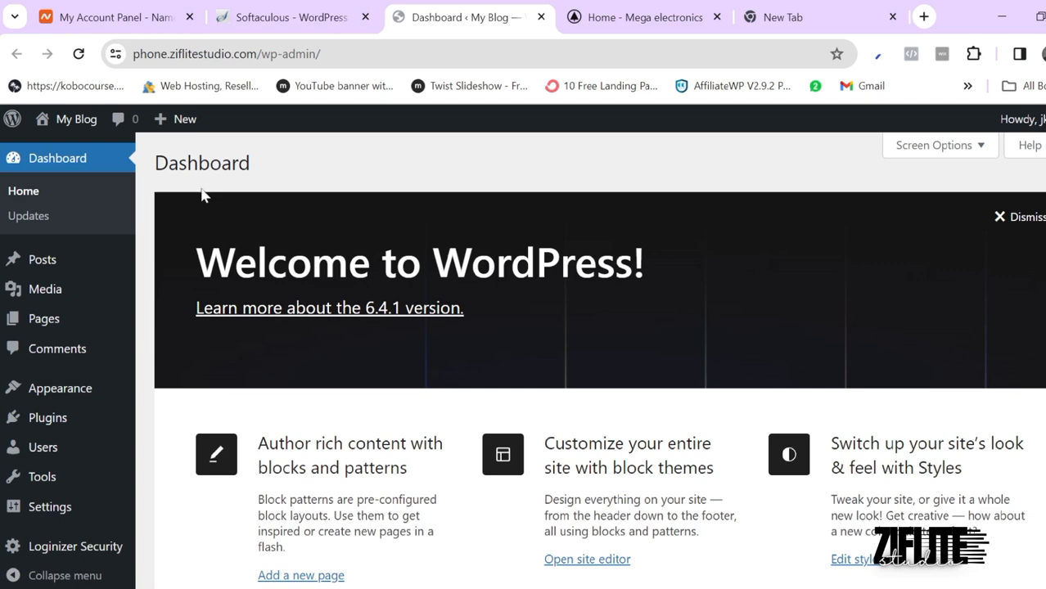
pyautogui.moveTo(60, 410)
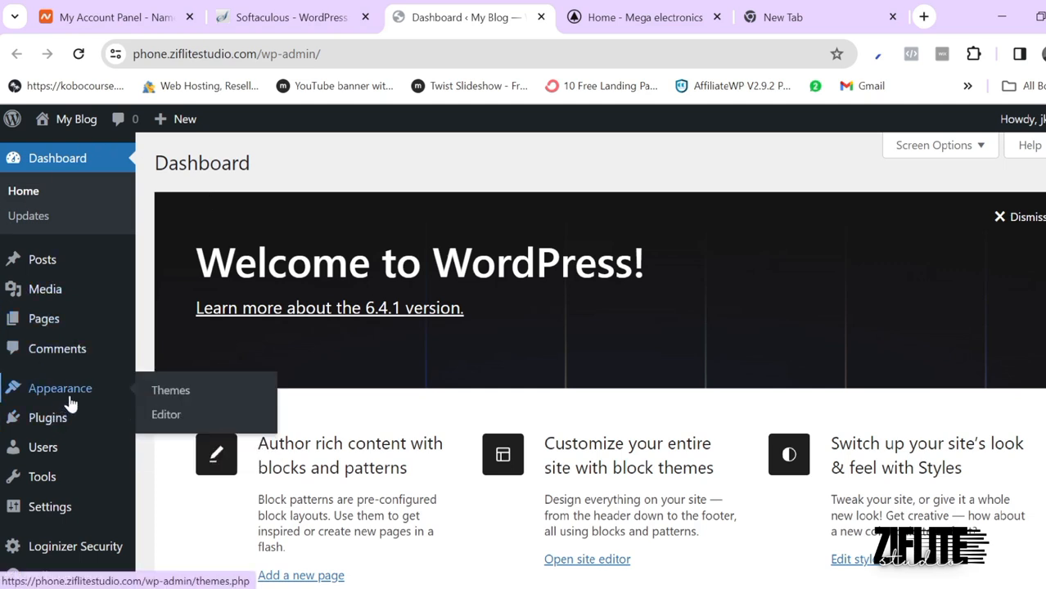
pyautogui.click(166, 393)
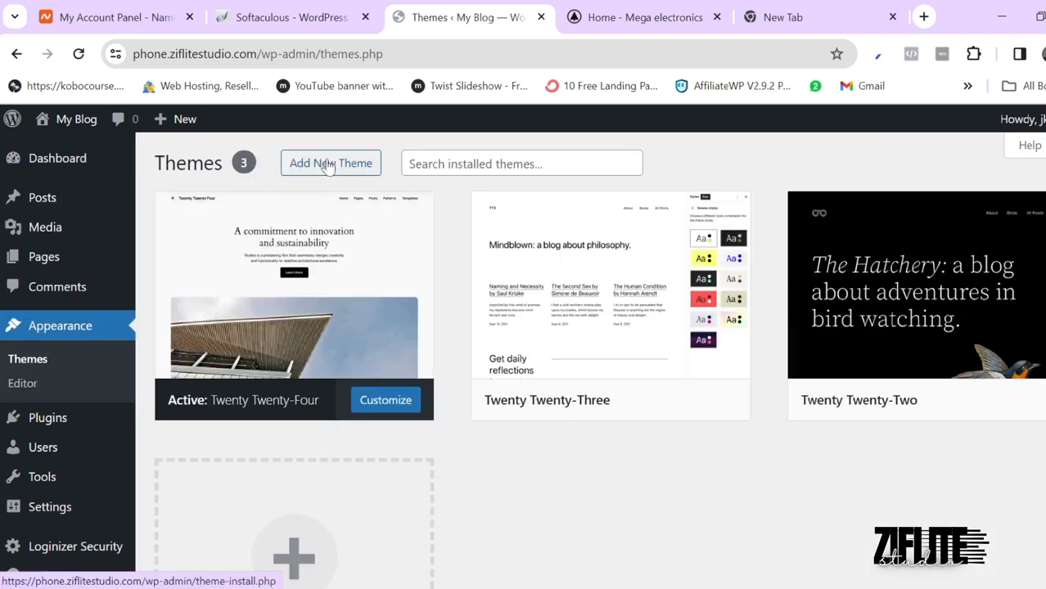
pyautogui.click(329, 163)
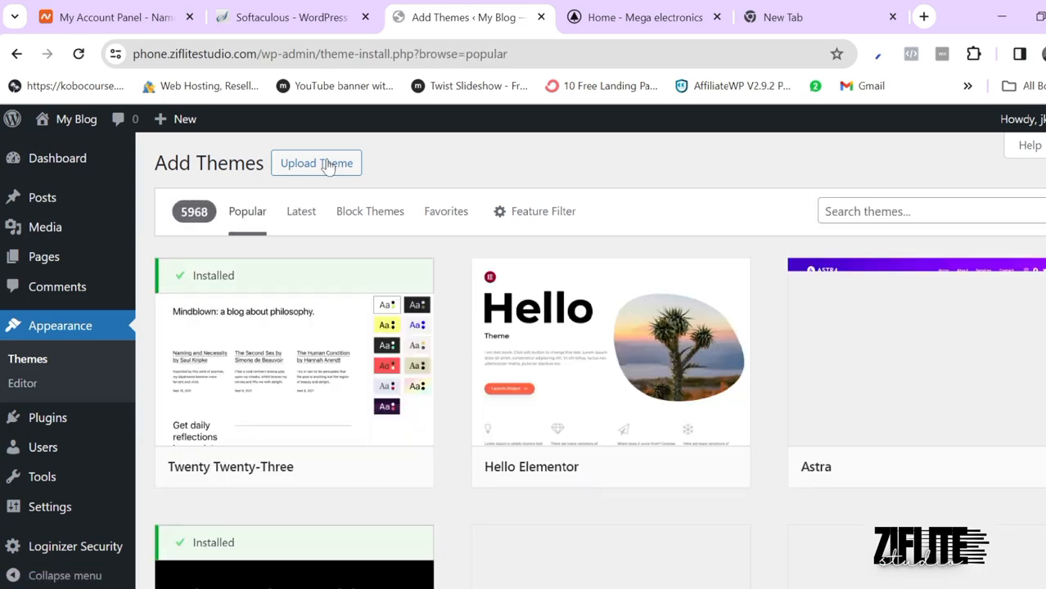
pyautogui.click(327, 165)
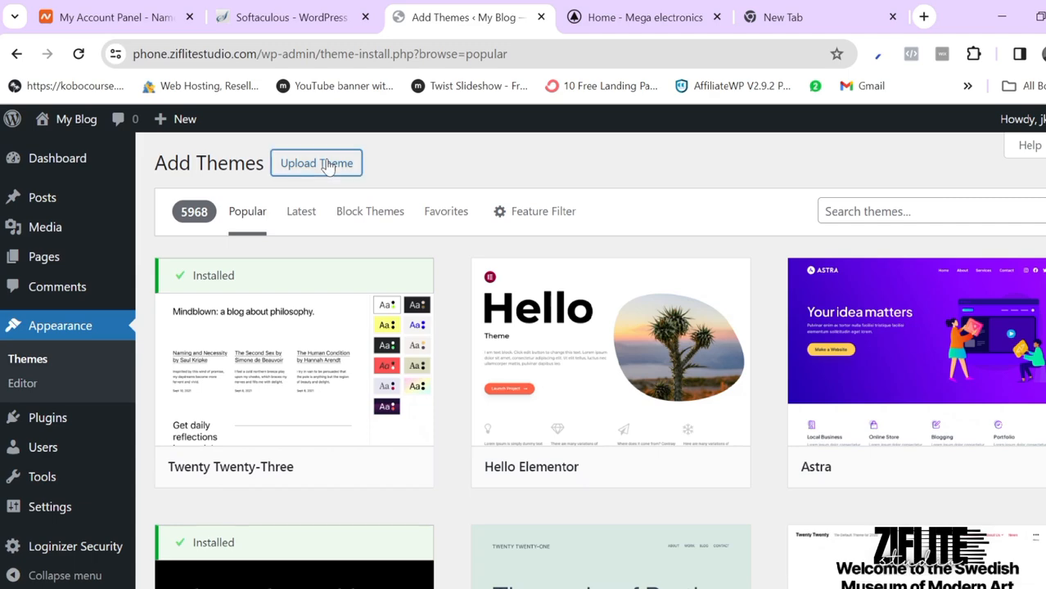
# Step: Choose the woodmart zip file from the theme folder inside ziflitestudio and install it as a theme
pyautogui.click(516, 324)
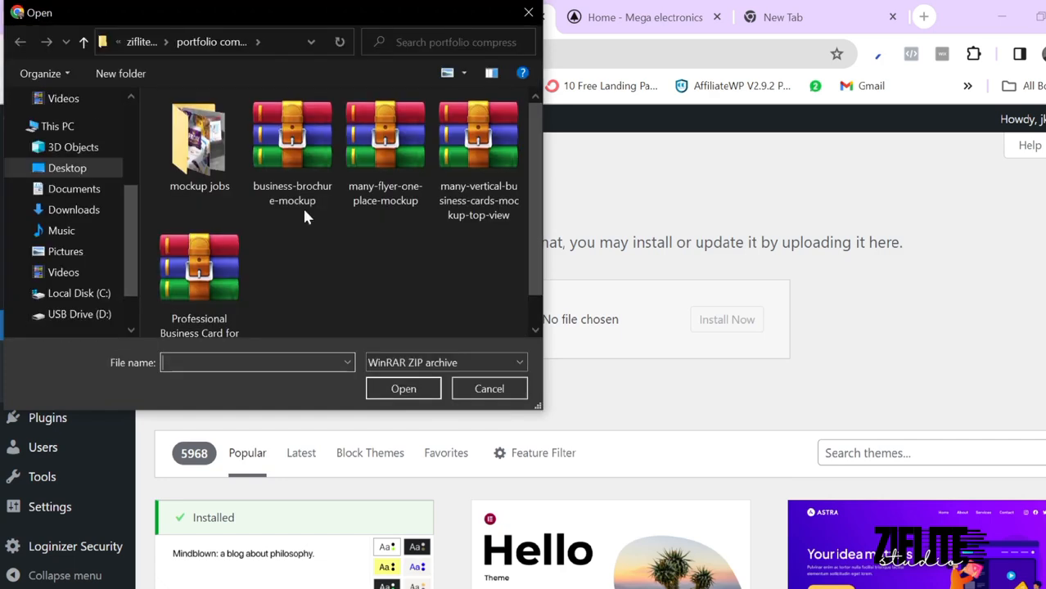
pyautogui.click(144, 43)
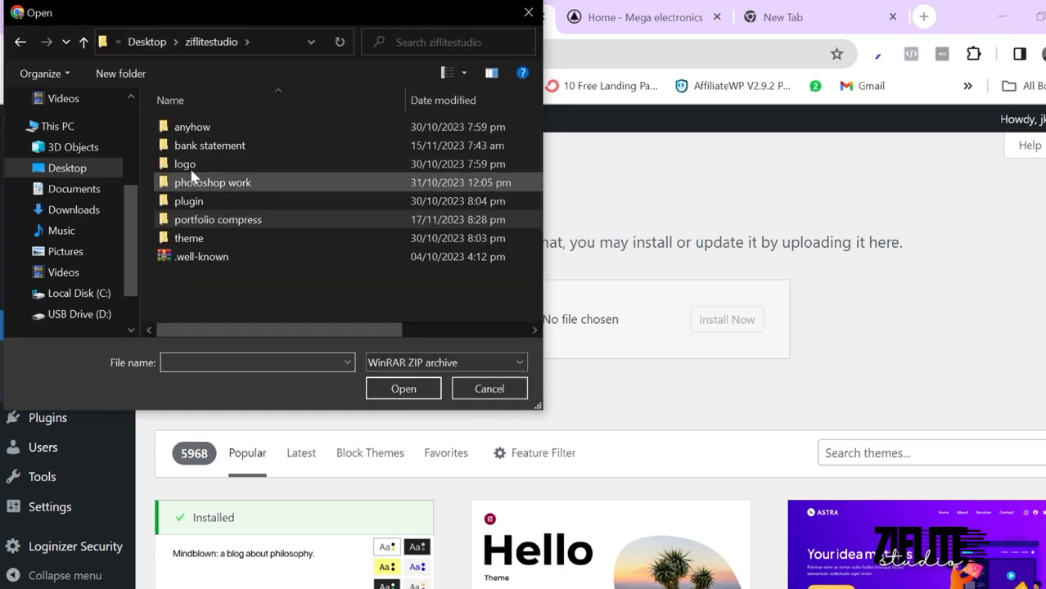
pyautogui.doubleClick(201, 239)
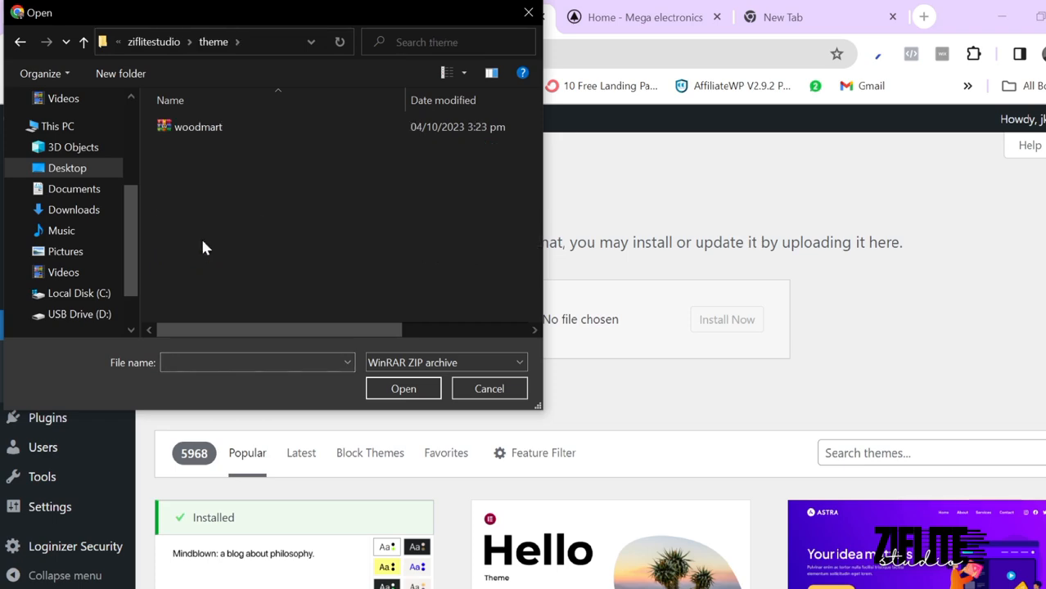
pyautogui.doubleClick(273, 132)
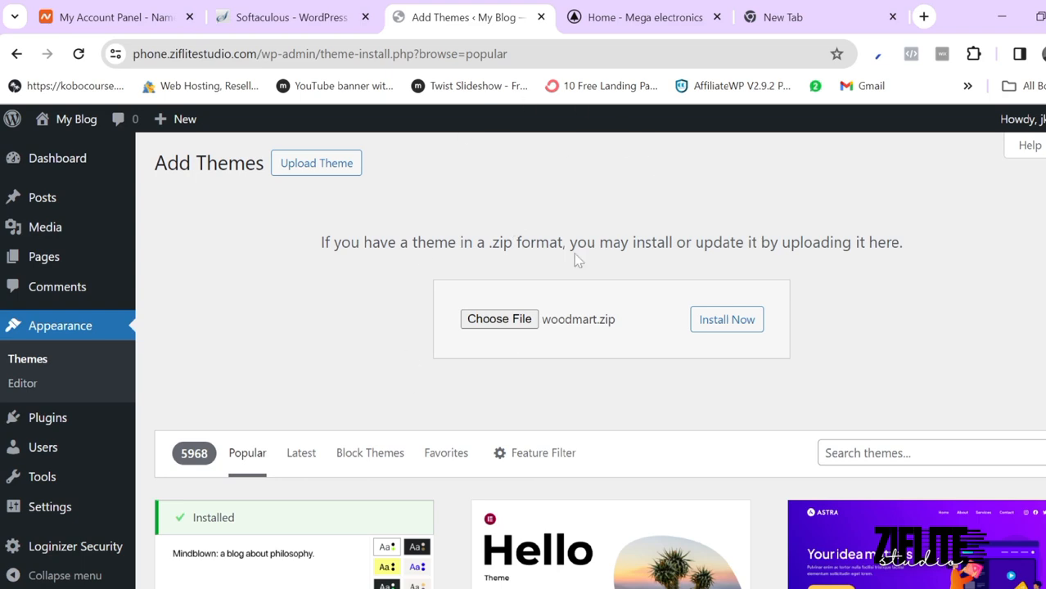
pyautogui.click(727, 320)
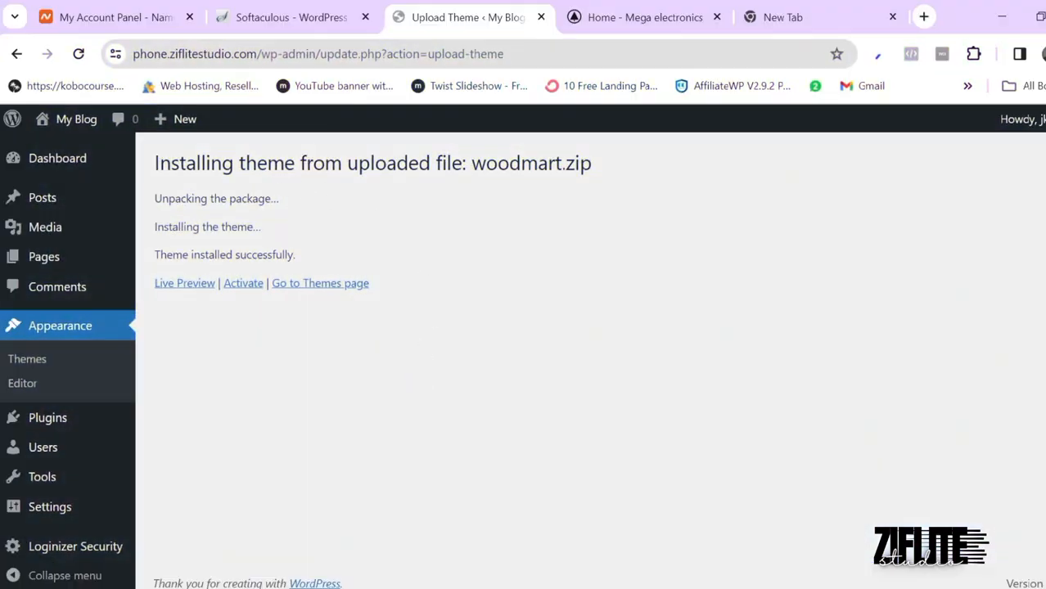
# Step: Activate the installed WoodMart theme and start its setup wizard
pyautogui.click(243, 286)
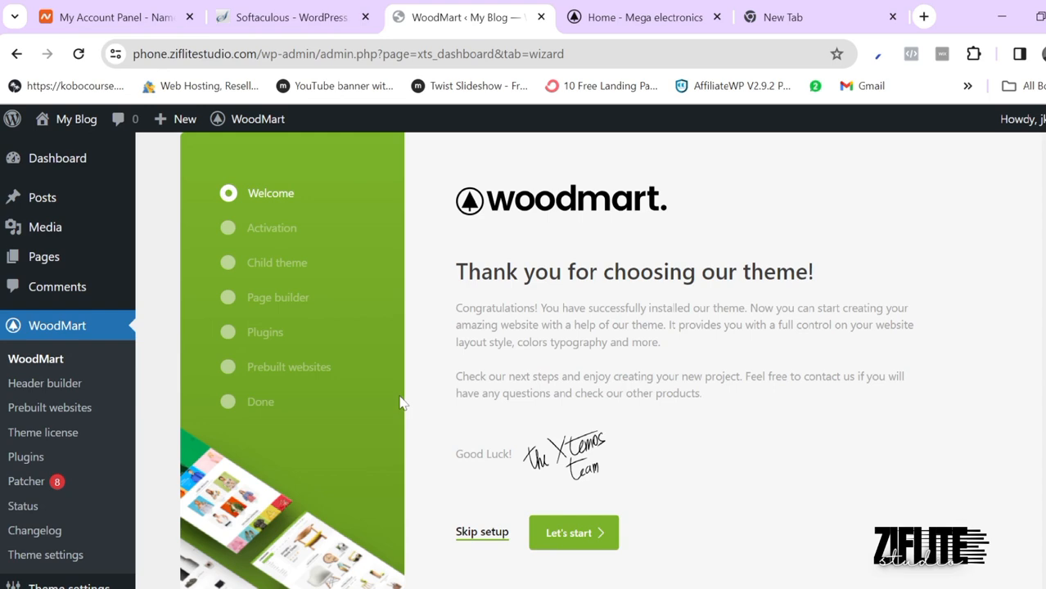
pyautogui.moveTo(483, 457); pyautogui.dragTo(514, 457)
pyautogui.scroll(-1, 508, 458)
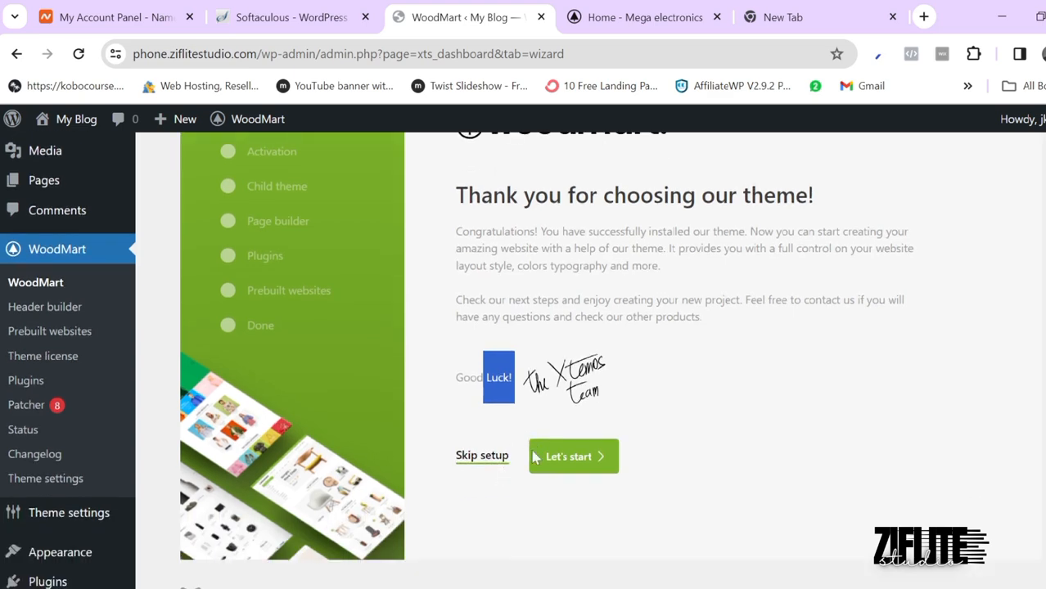
pyautogui.click(567, 463)
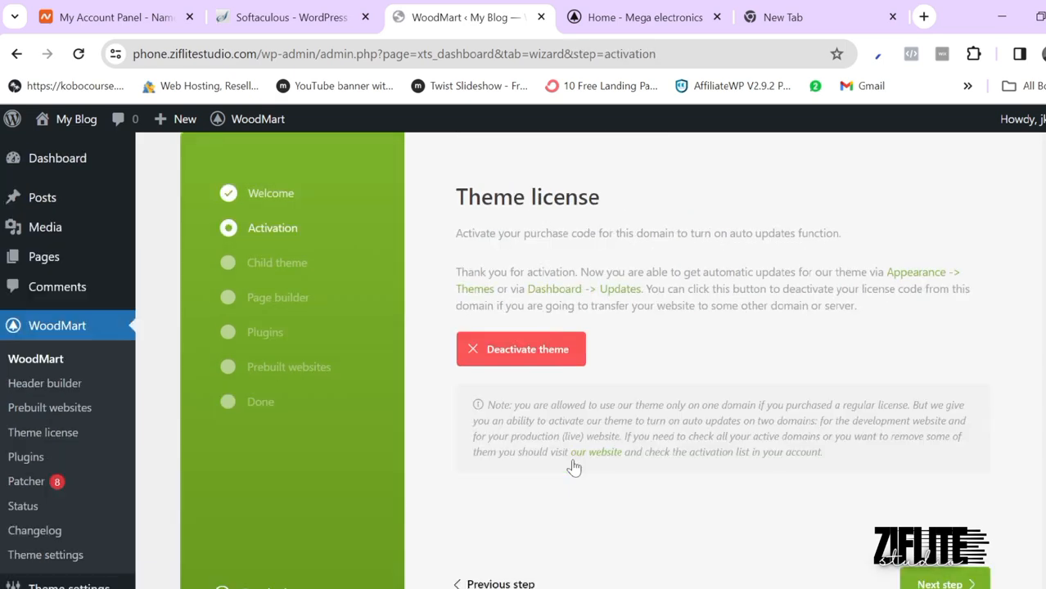
# Step: Continue past the theme license step, install the WoodMart child theme and proceed to the page builder choice
pyautogui.scroll(-2, 573, 467)
pyautogui.scroll(2, 479, 391)
pyautogui.scroll(-2, 691, 256)
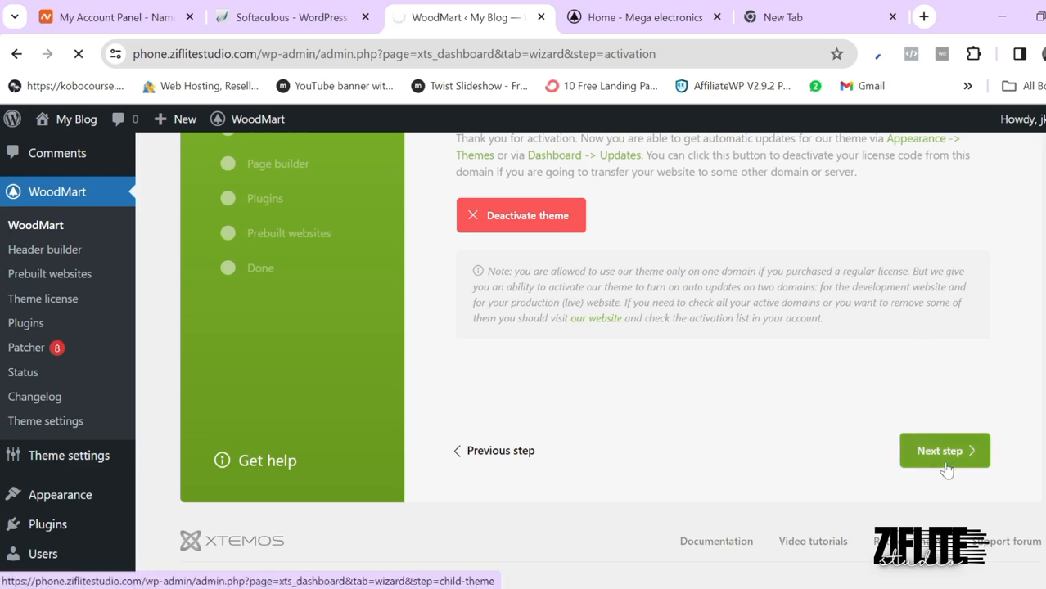
pyautogui.scroll(-2, 754, 438)
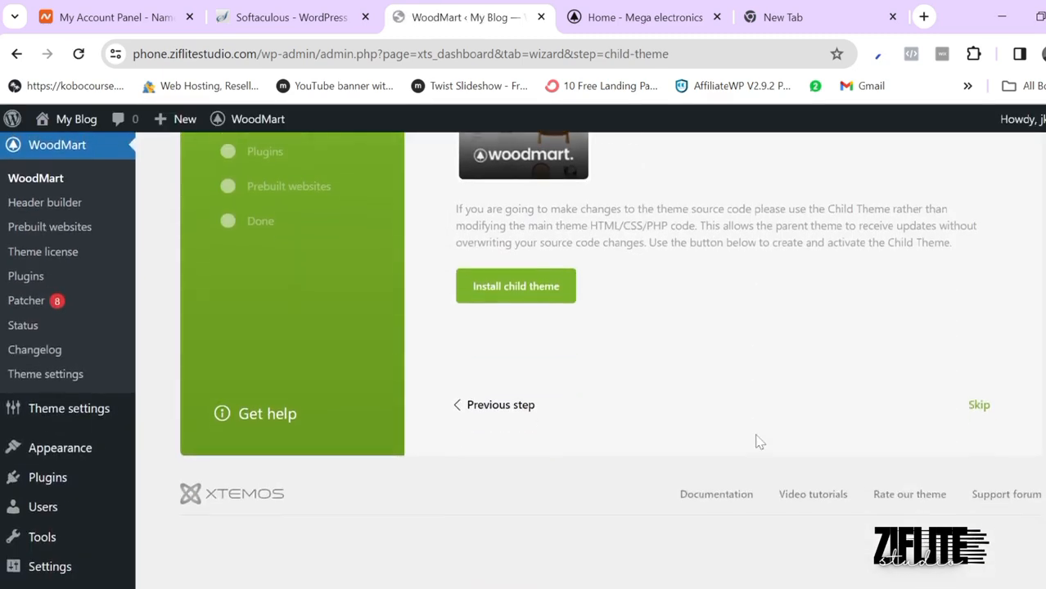
pyautogui.click(516, 287)
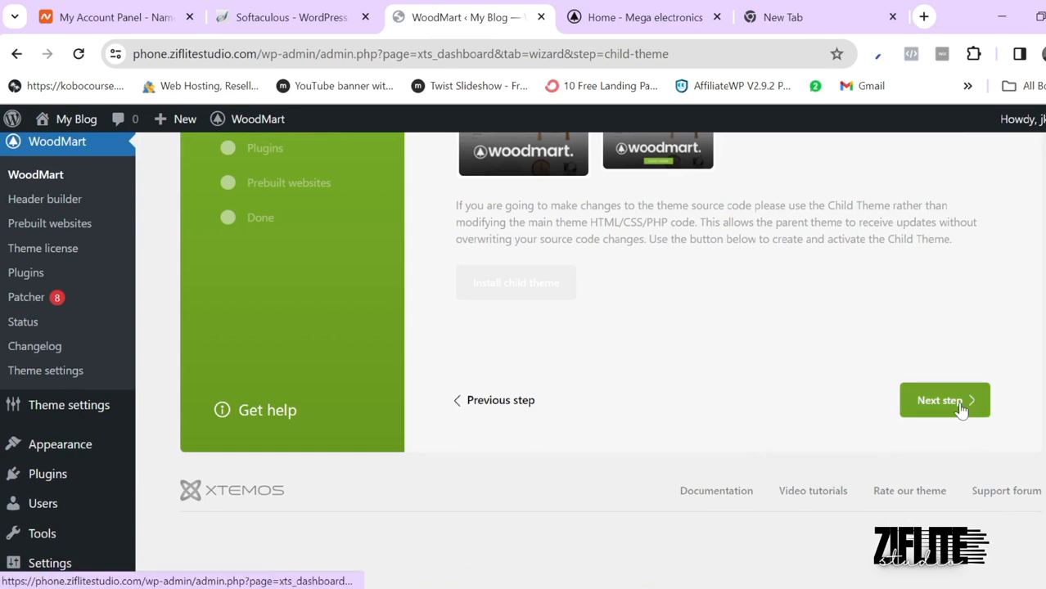
pyautogui.click(961, 409)
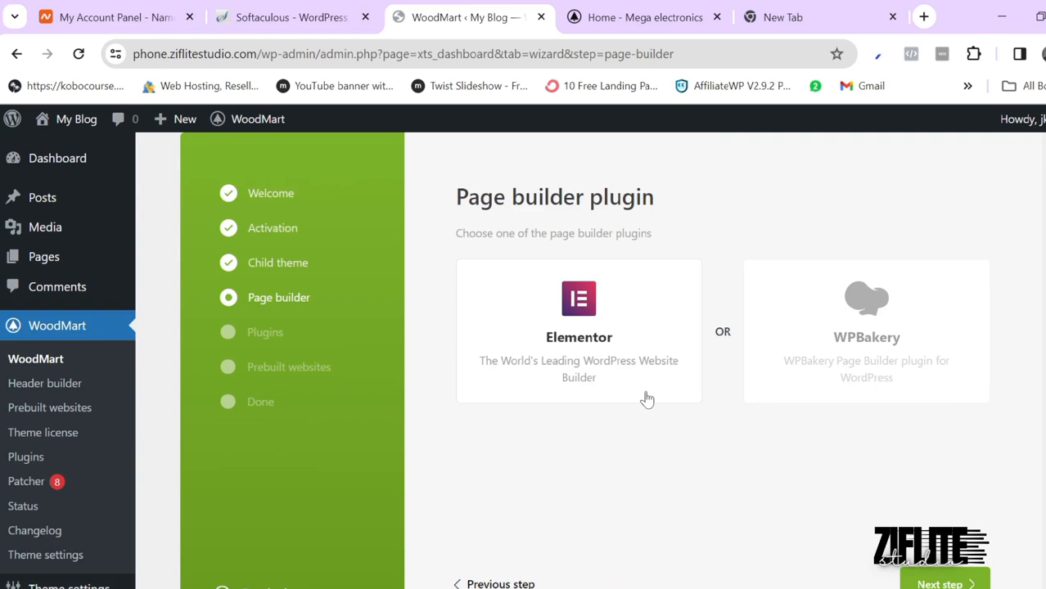
# Step: Choose Elementor as the page builder plugin and continue to the plugins activation step
pyautogui.click(786, 329)
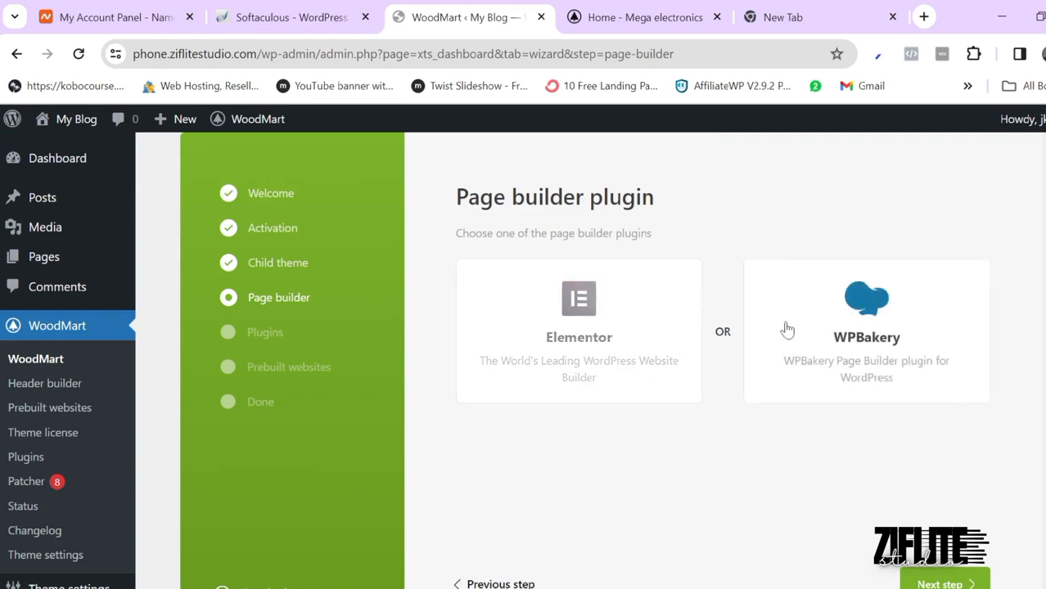
pyautogui.click(637, 347)
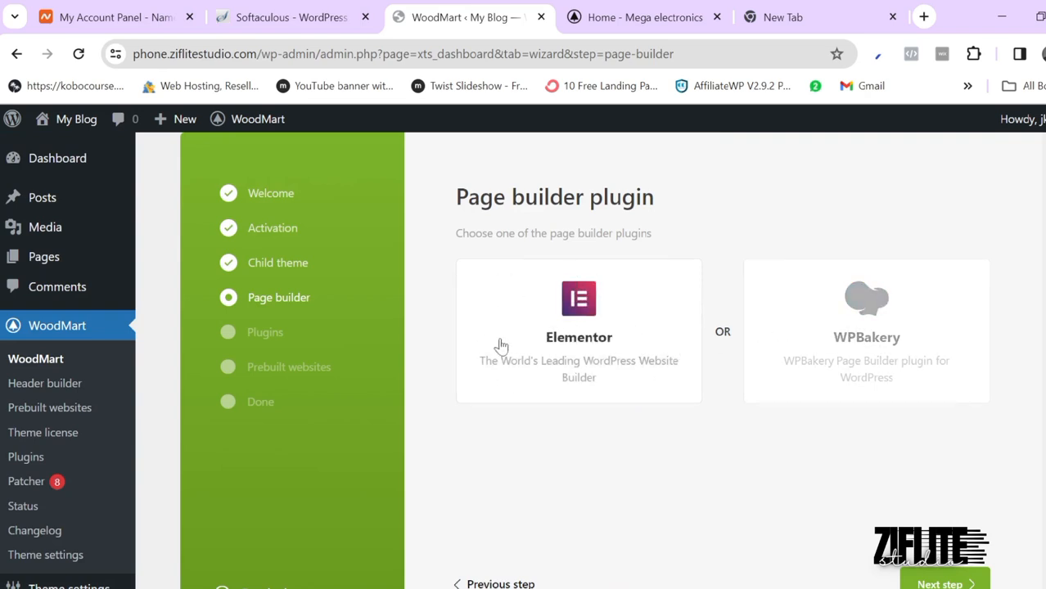
pyautogui.scroll(-1, 632, 496)
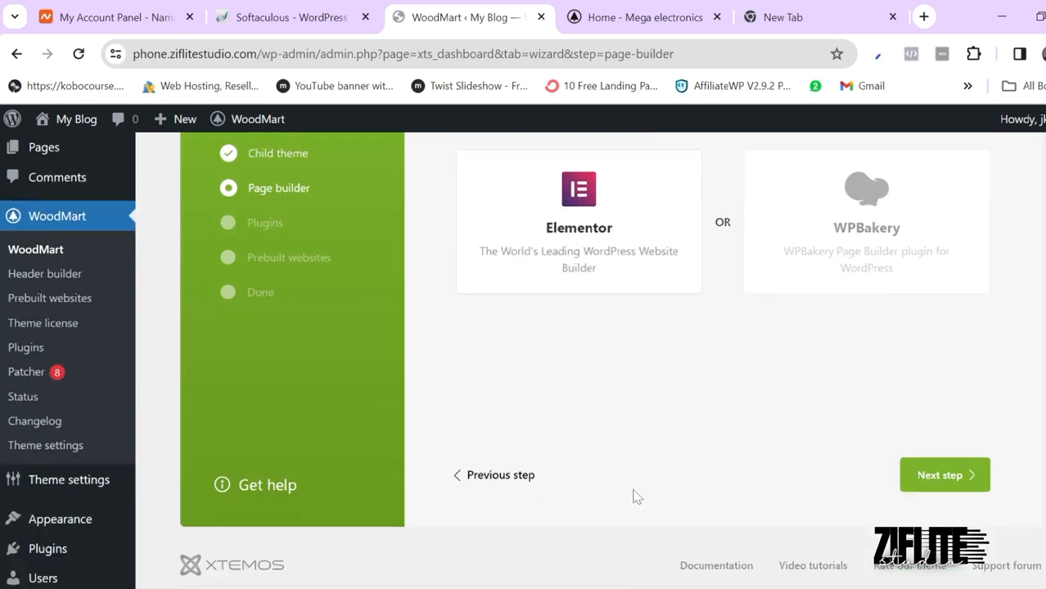
pyautogui.click(950, 476)
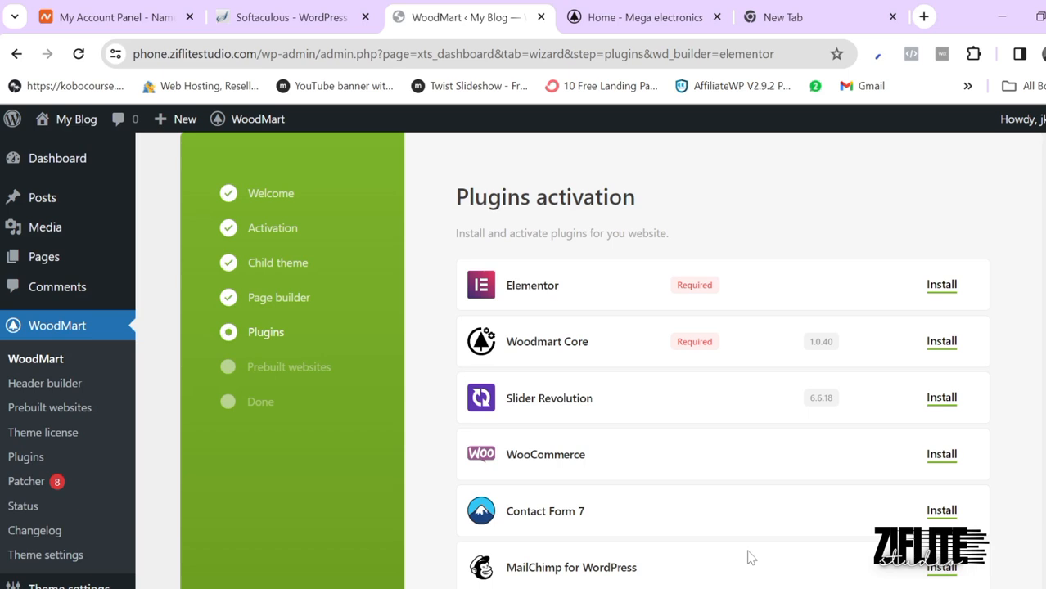
# Step: Open the site's front end in a new browser tab and look over its default blog homepage from header to footer
pyautogui.rightClick(66, 124)
pyautogui.click(133, 152)
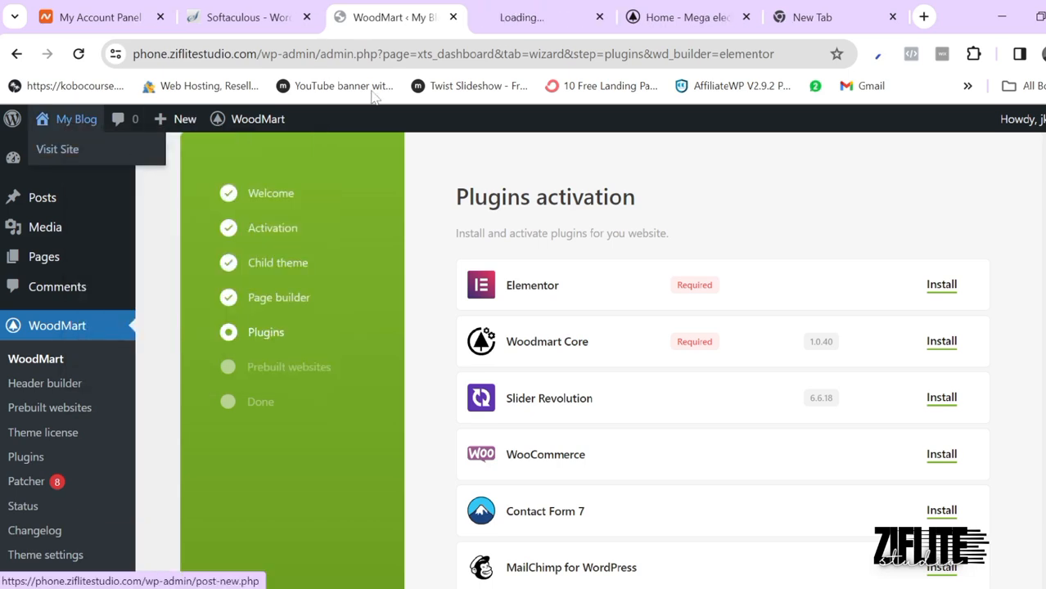
pyautogui.click(521, 7)
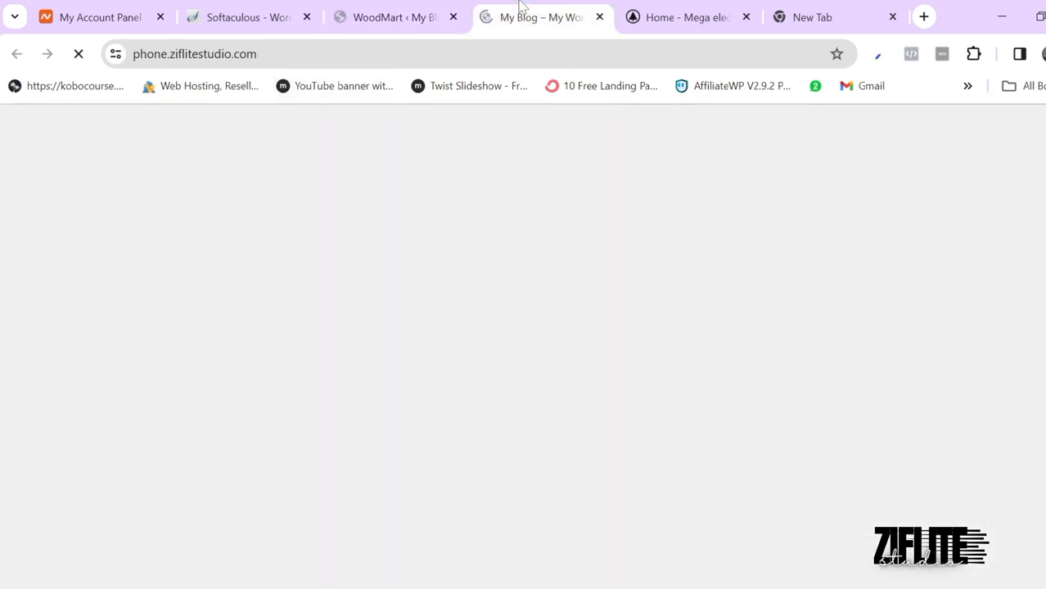
pyautogui.scroll(-3, 399, 460)
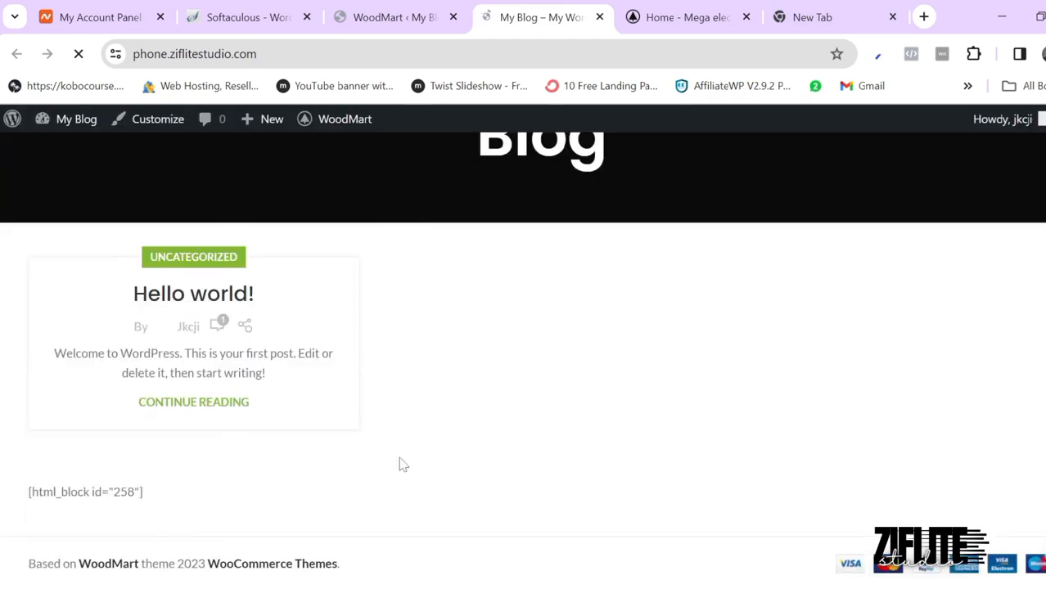
pyautogui.scroll(3, 401, 464)
pyautogui.scroll(-3, 401, 464)
pyautogui.scroll(3, 401, 465)
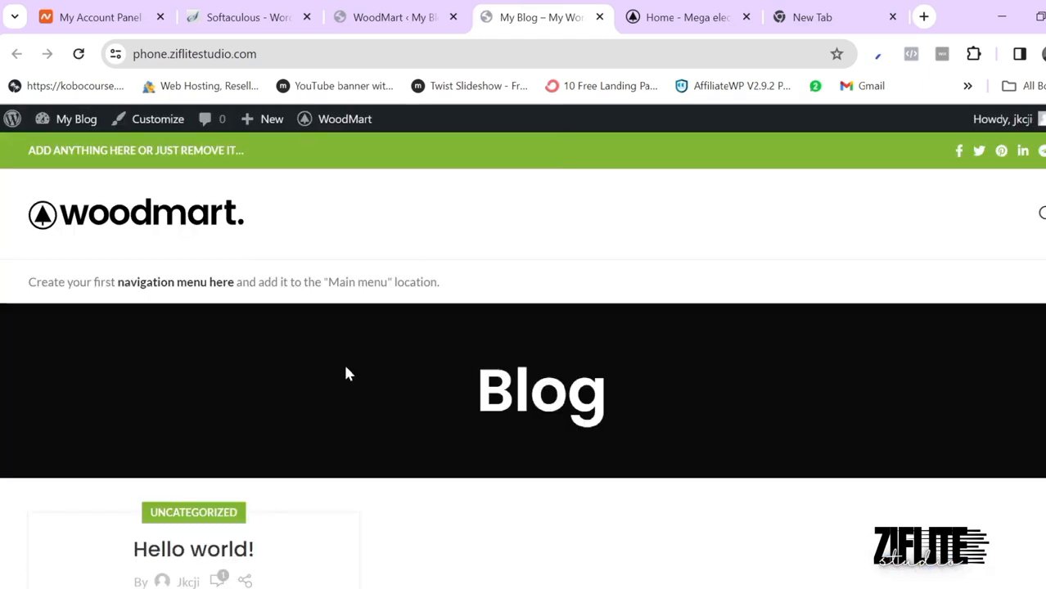
# Step: Compare the Mega Electronics demo homepage with the site's current homepage and return to the plugins activation step
pyautogui.click(679, 15)
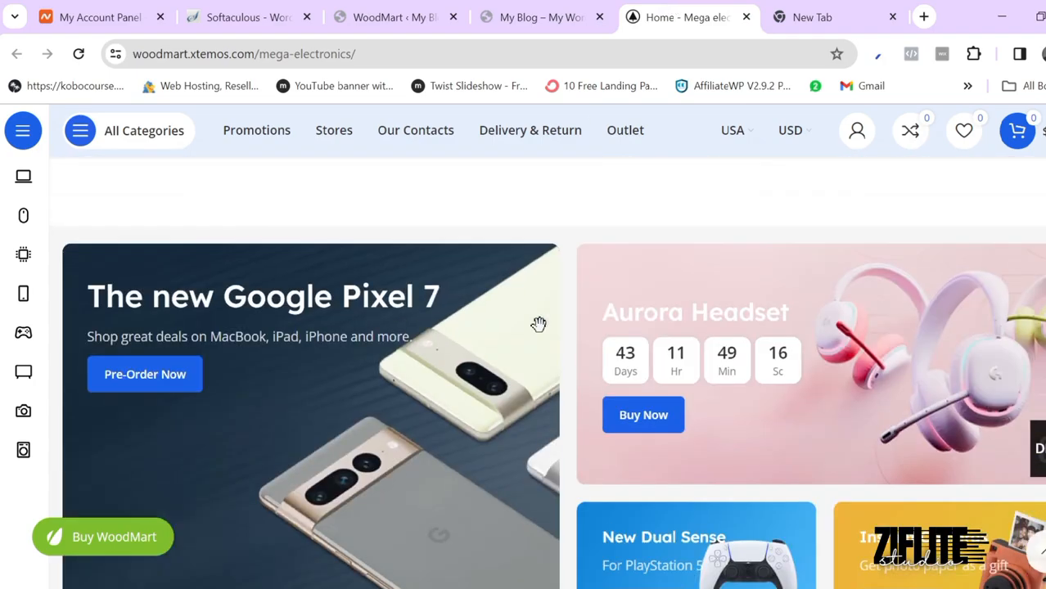
pyautogui.scroll(-10, 539, 324)
pyautogui.scroll(10, 539, 324)
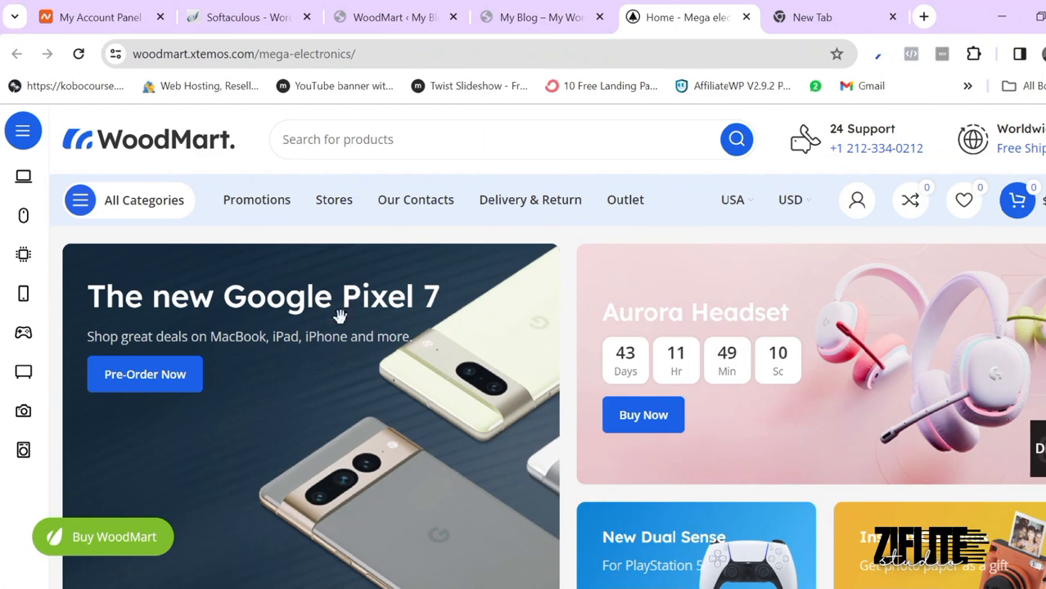
pyautogui.click(546, 10)
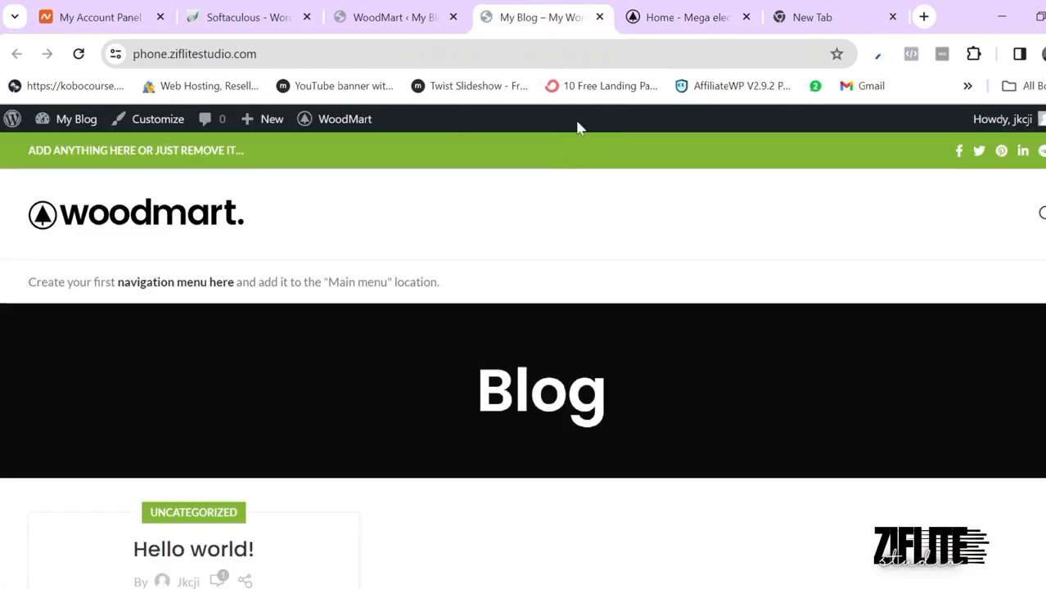
pyautogui.click(407, 9)
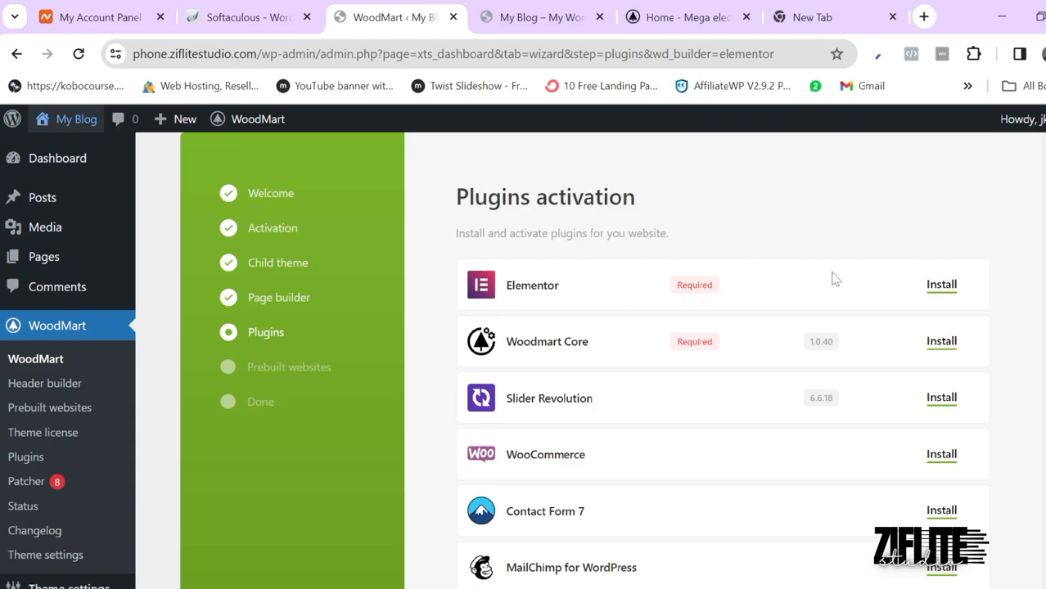
# Step: Install Elementor, Woodmart Core, Slider Revolution, WooCommerce, Contact Form 7, MailChimp for WordPress and Safe SVG, and continue to the prebuilt websites step
pyautogui.click(943, 287)
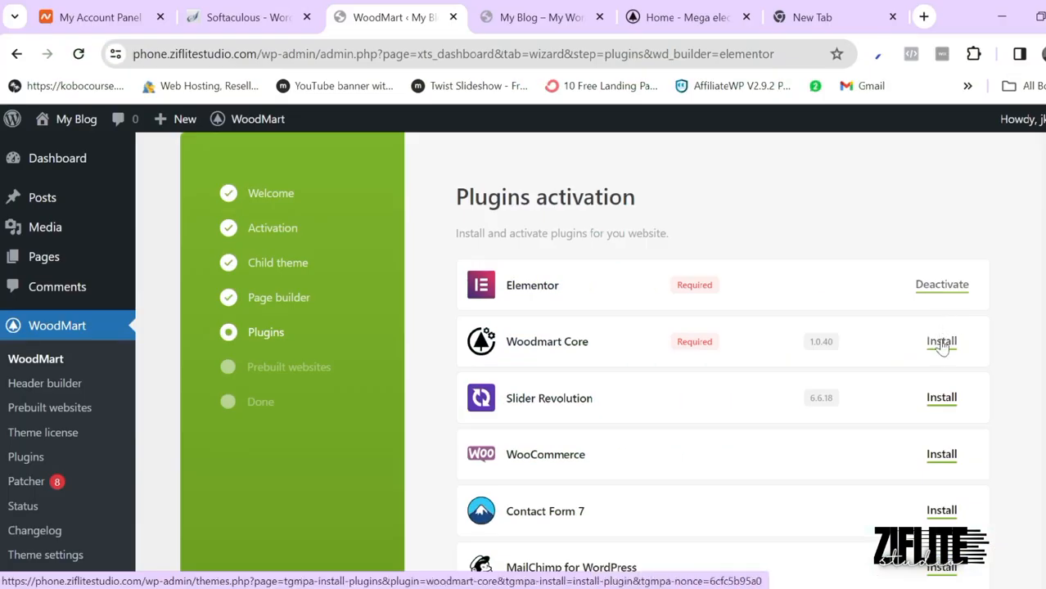
pyautogui.click(942, 343)
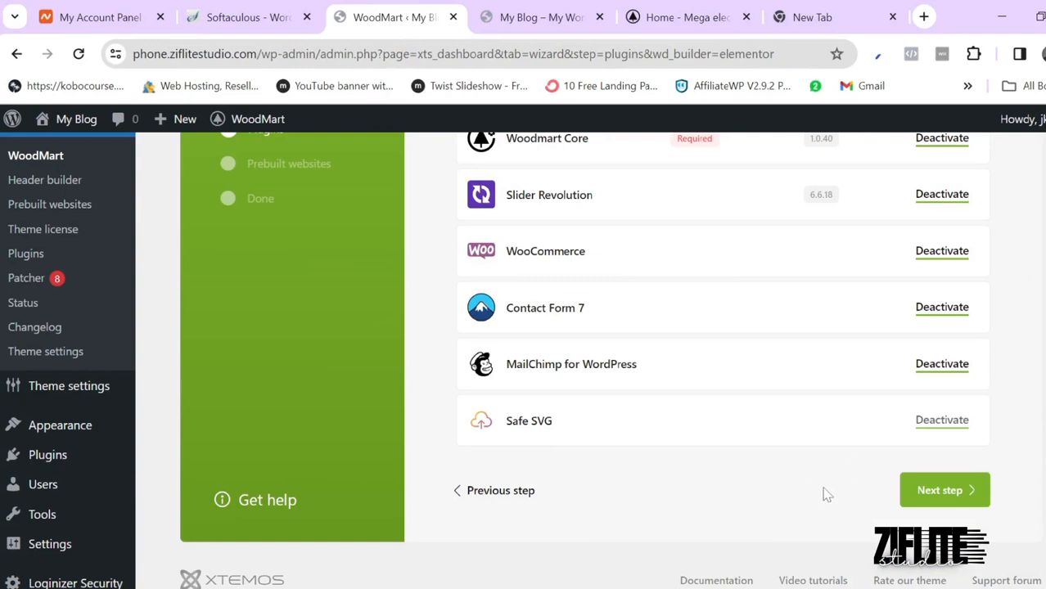
pyautogui.click(939, 485)
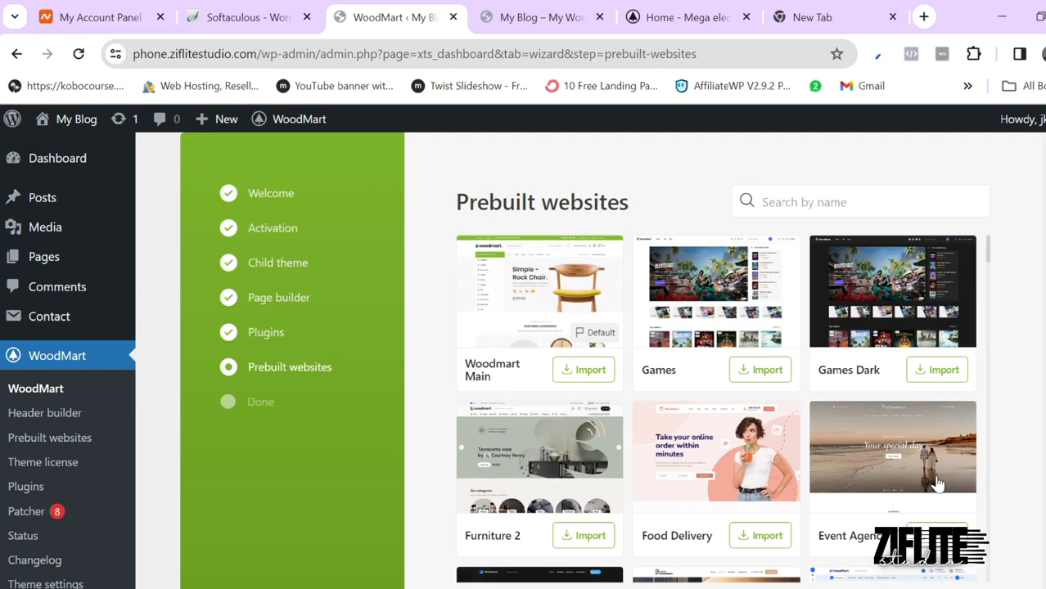
# Step: Close the previously opened Mega Electronics demo page and return to the list of prebuilt websites
pyautogui.scroll(-1, 859, 442)
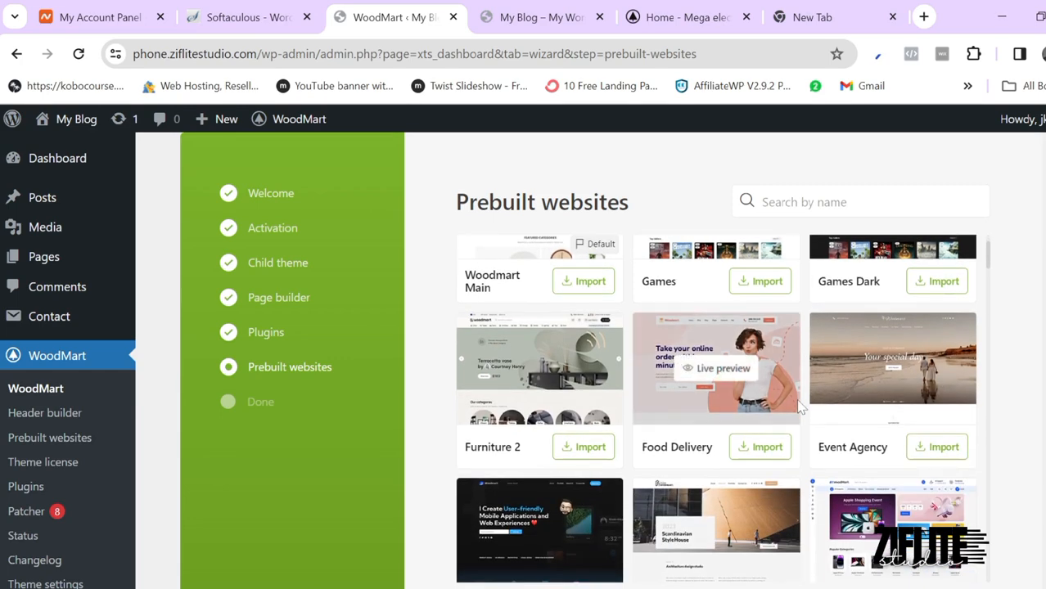
pyautogui.scroll(-3, 583, 563)
pyautogui.scroll(3, 766, 475)
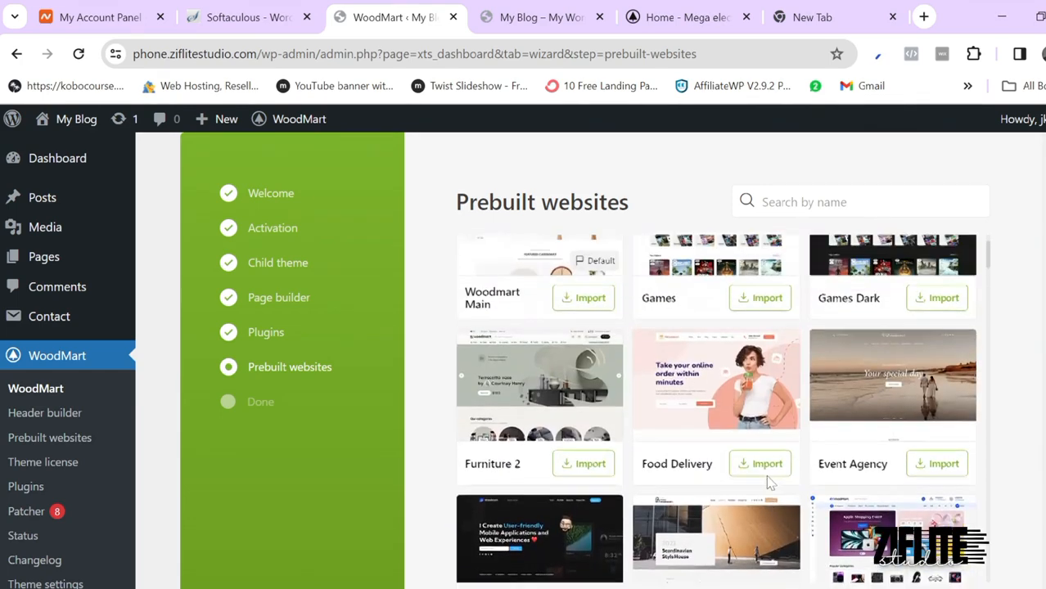
pyautogui.scroll(1, 768, 483)
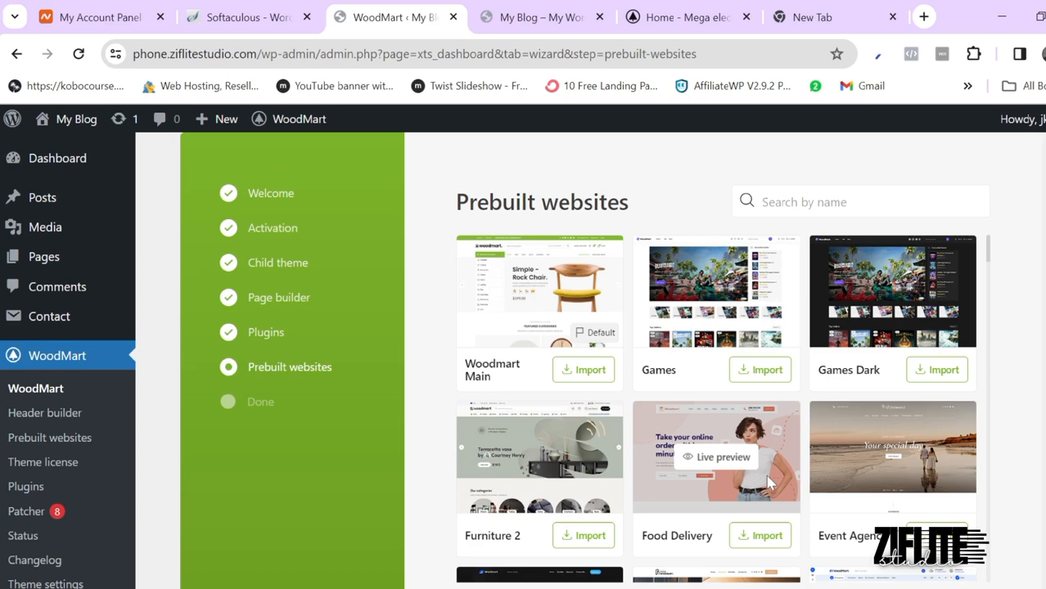
pyautogui.click(710, 8)
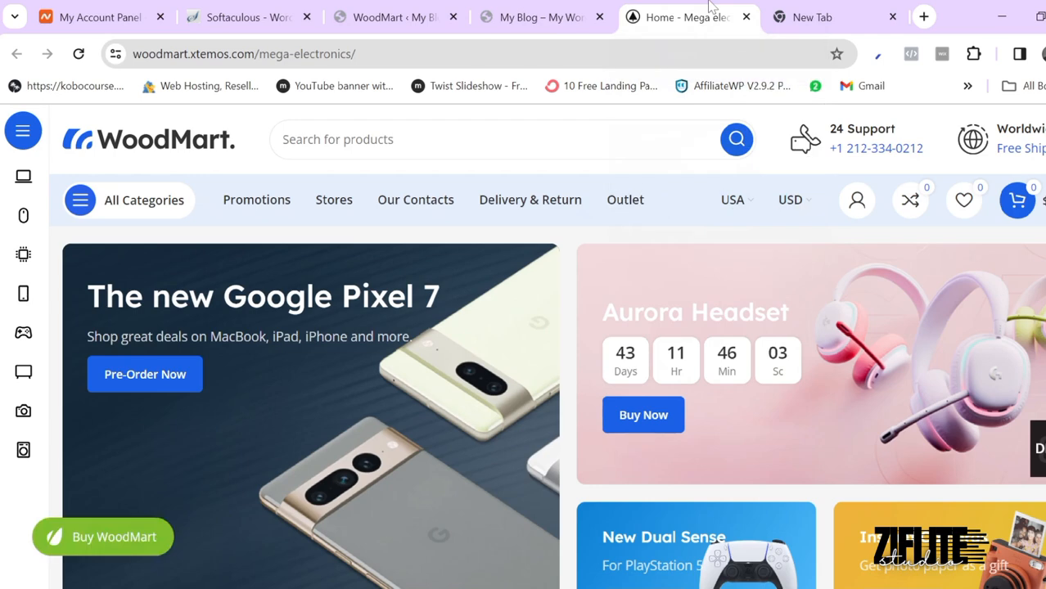
pyautogui.click(747, 17)
pyautogui.click(442, 16)
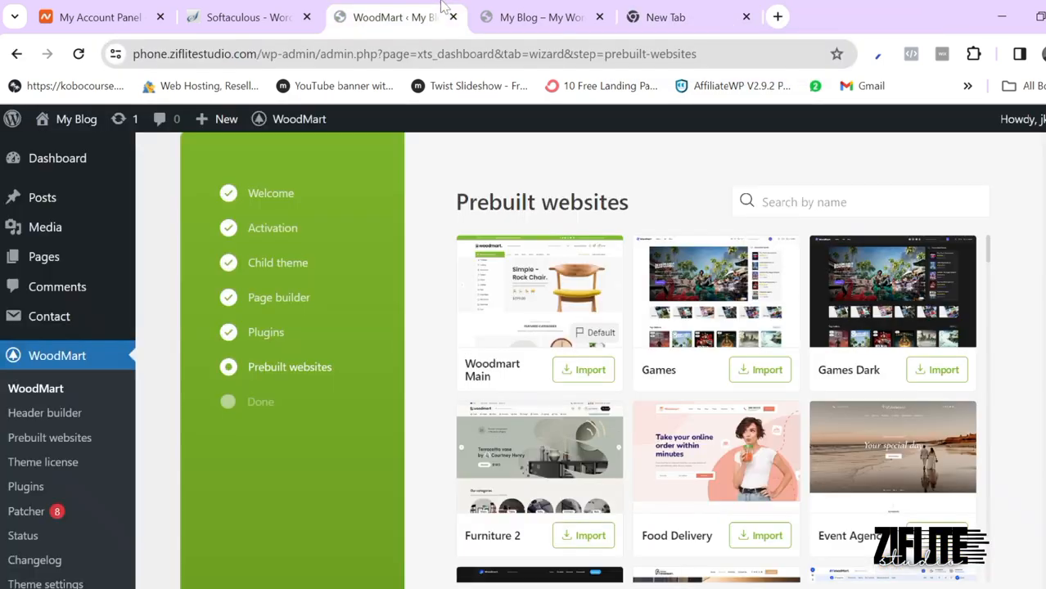
# Step: Open the live preview of the Kids prebuilt website, look through its homepage sections and close the preview
pyautogui.scroll(-3, 579, 458)
pyautogui.scroll(3, 581, 481)
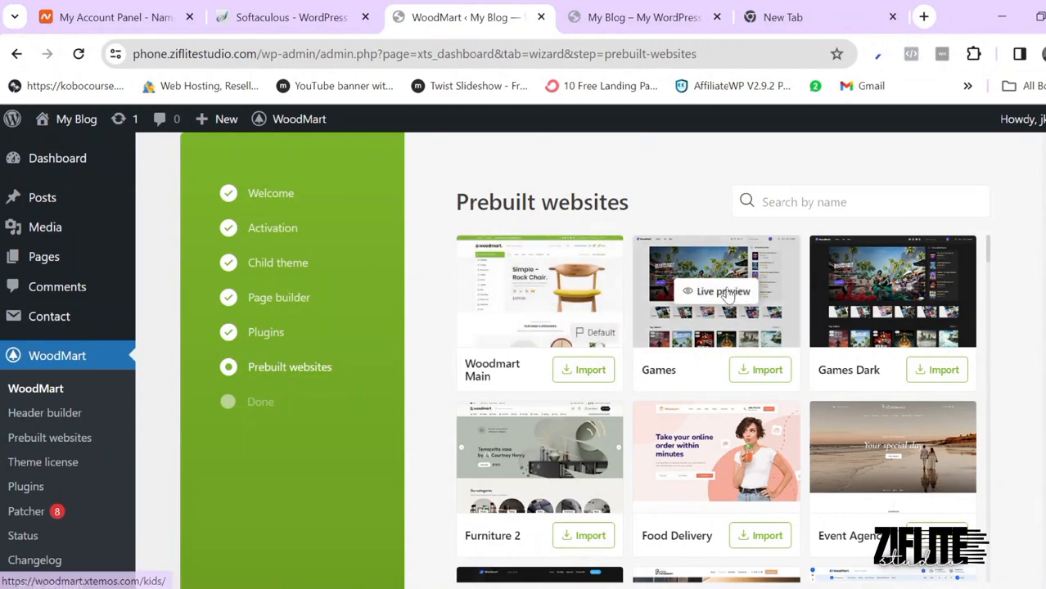
pyautogui.click(724, 292)
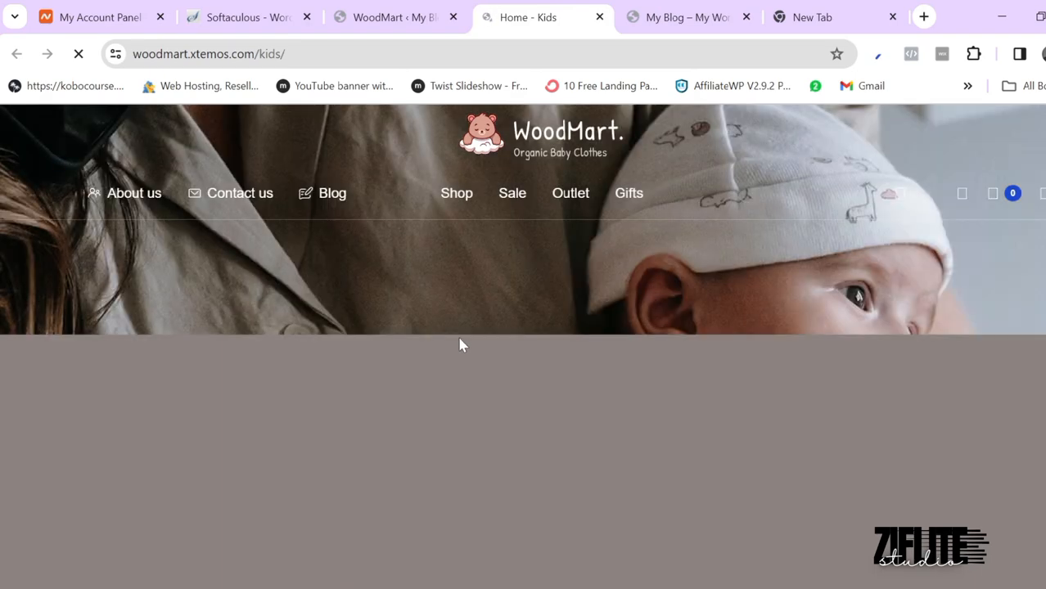
pyautogui.scroll(-1, 460, 339)
pyautogui.scroll(-10, 459, 344)
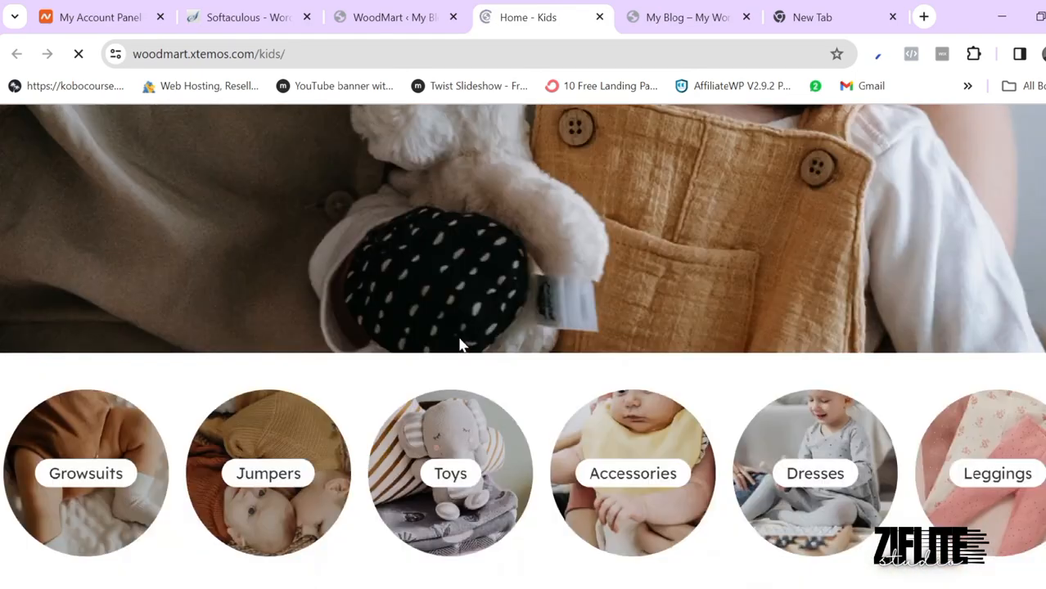
pyautogui.scroll(-15, 461, 345)
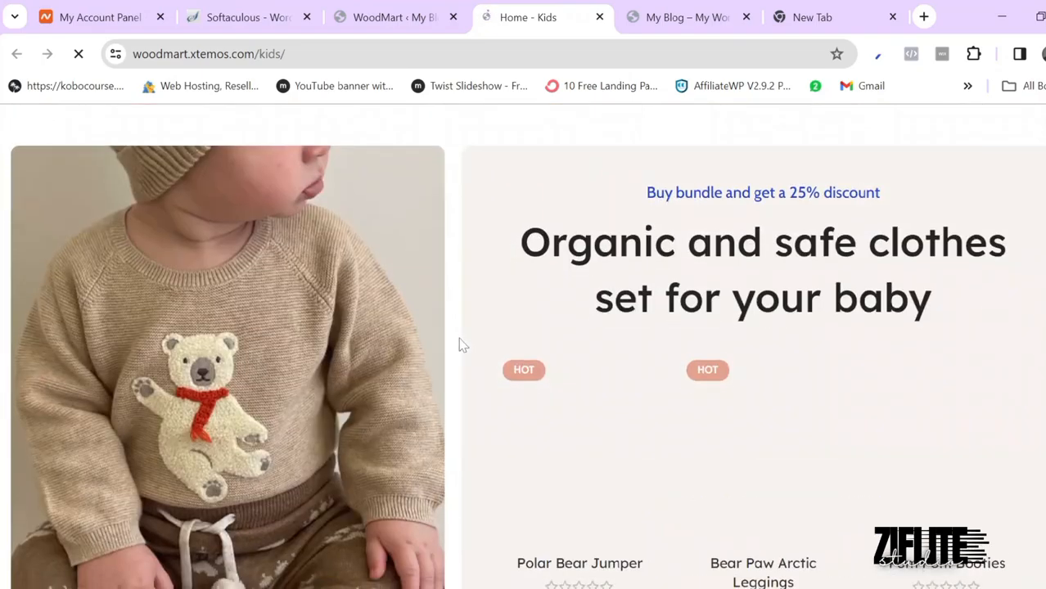
pyautogui.scroll(20, 460, 345)
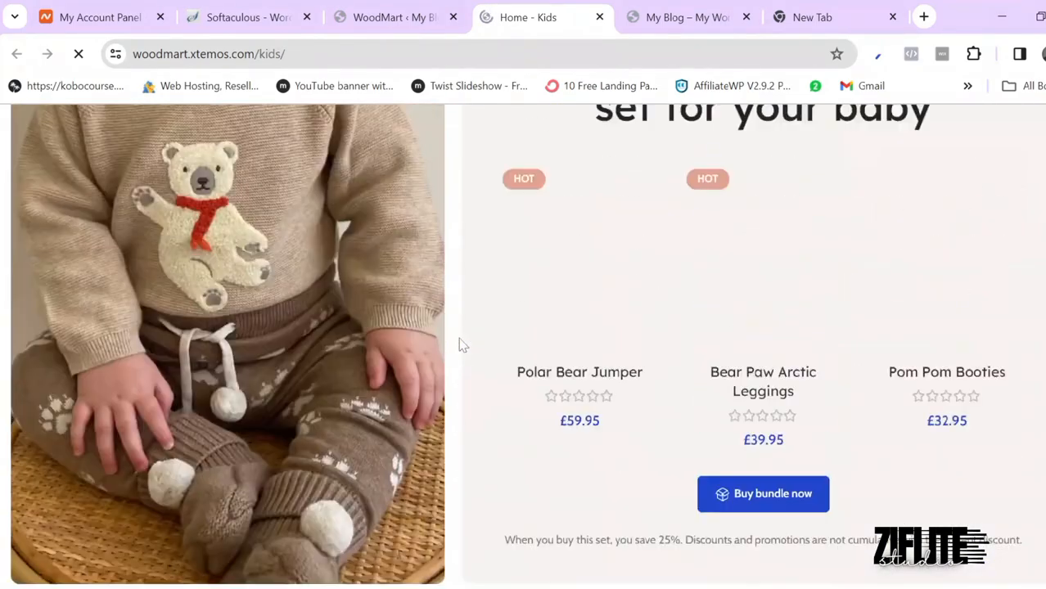
pyautogui.scroll(-15, 460, 344)
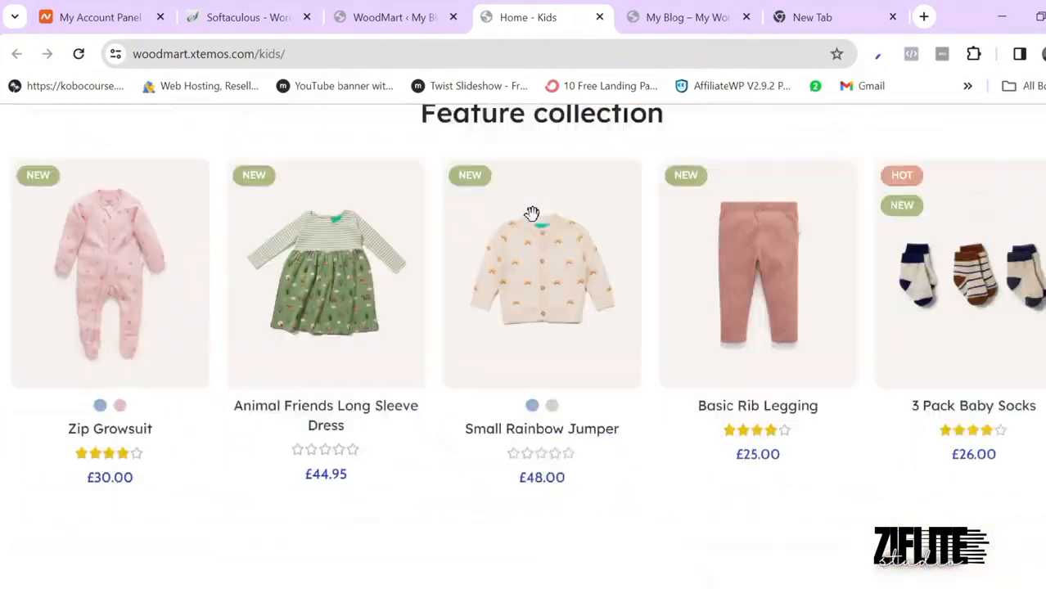
pyautogui.click(600, 17)
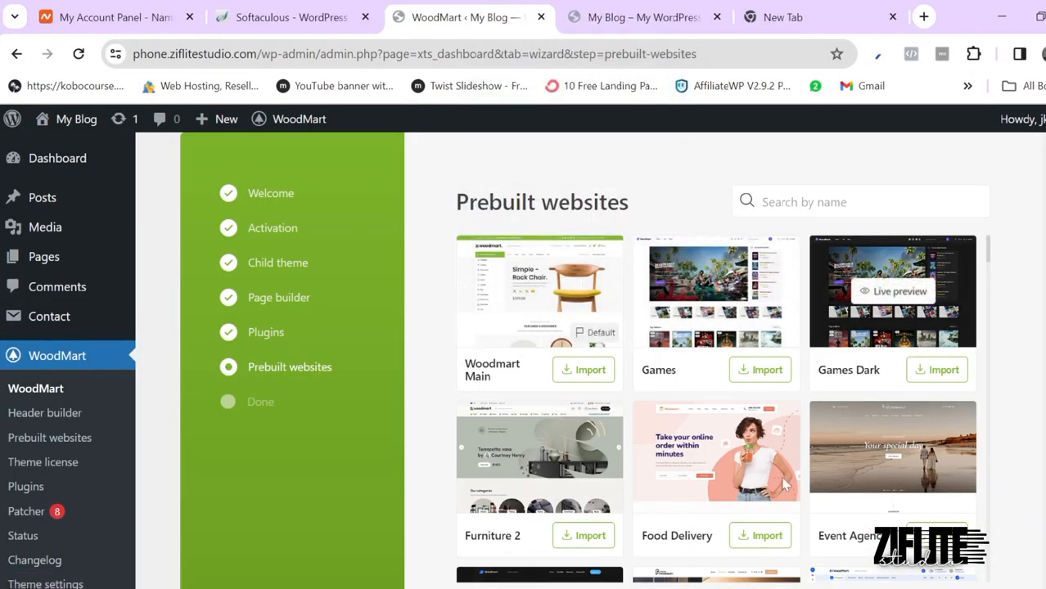
# Step: Open the live preview of the Food Delivery prebuilt website, look through its homepage and close the preview
pyautogui.scroll(-2, 736, 369)
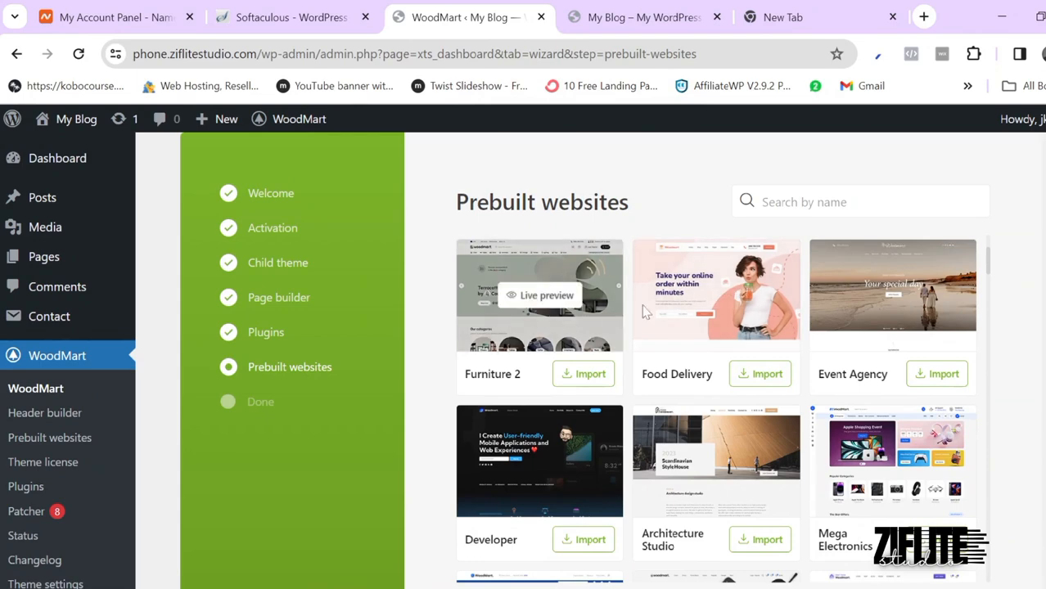
pyautogui.click(703, 301)
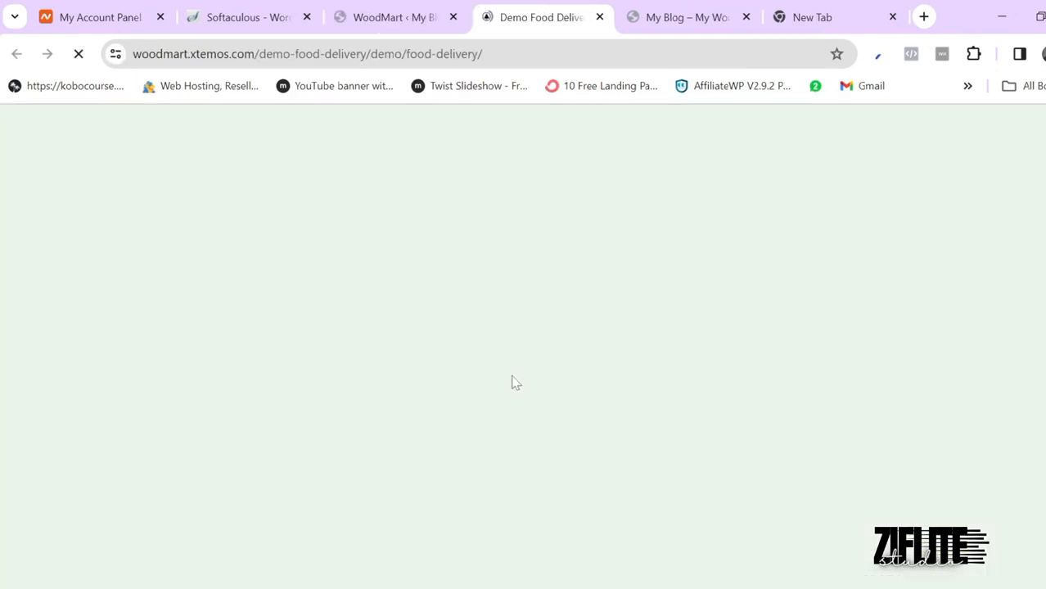
pyautogui.scroll(-5, 513, 382)
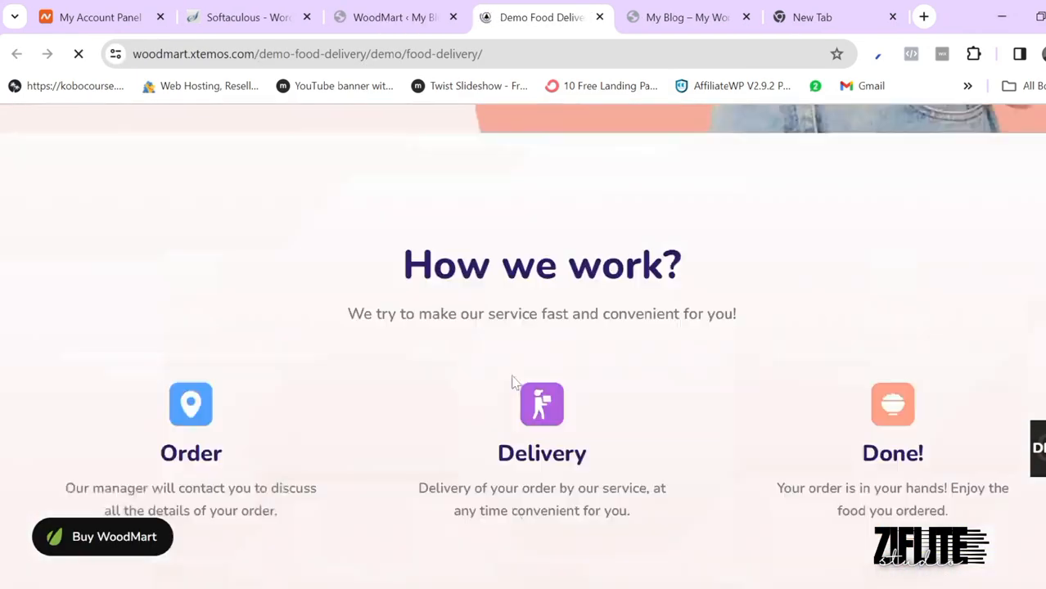
pyautogui.scroll(-10, 513, 382)
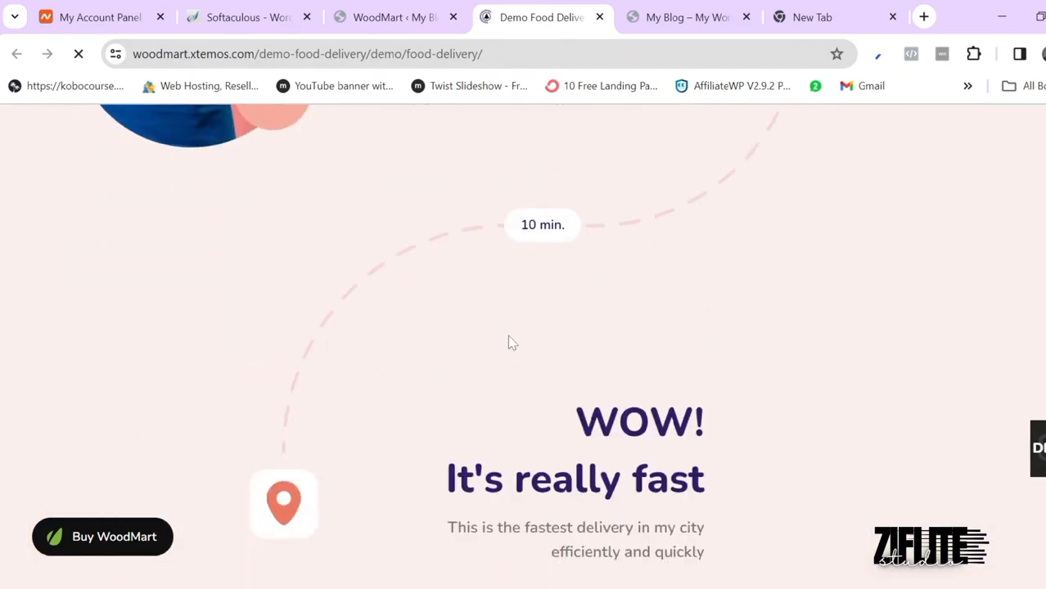
pyautogui.scroll(-5, 509, 342)
pyautogui.scroll(15, 509, 343)
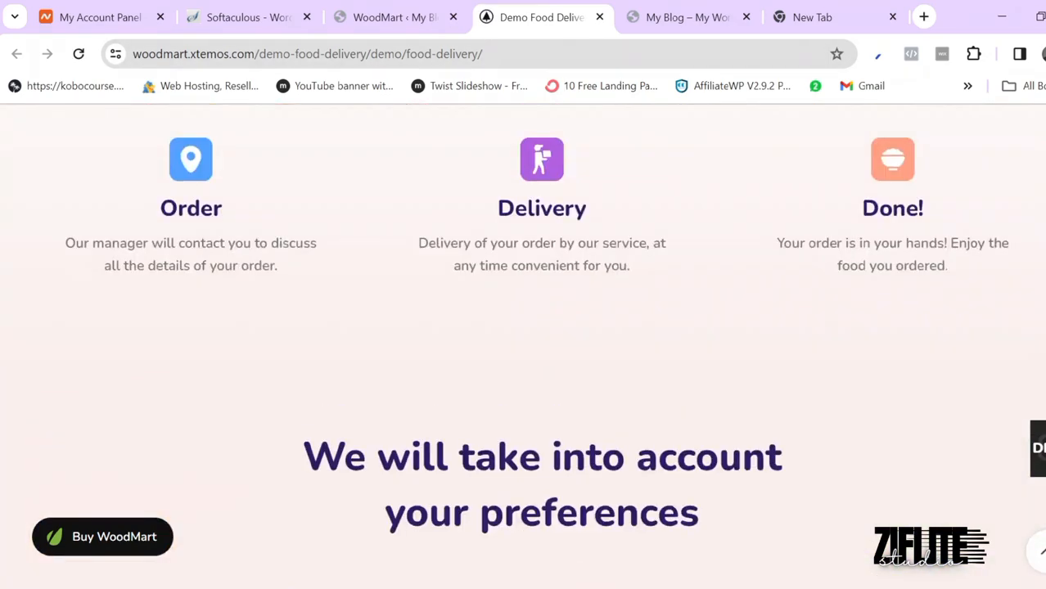
pyautogui.scroll(1, 509, 342)
pyautogui.click(599, 17)
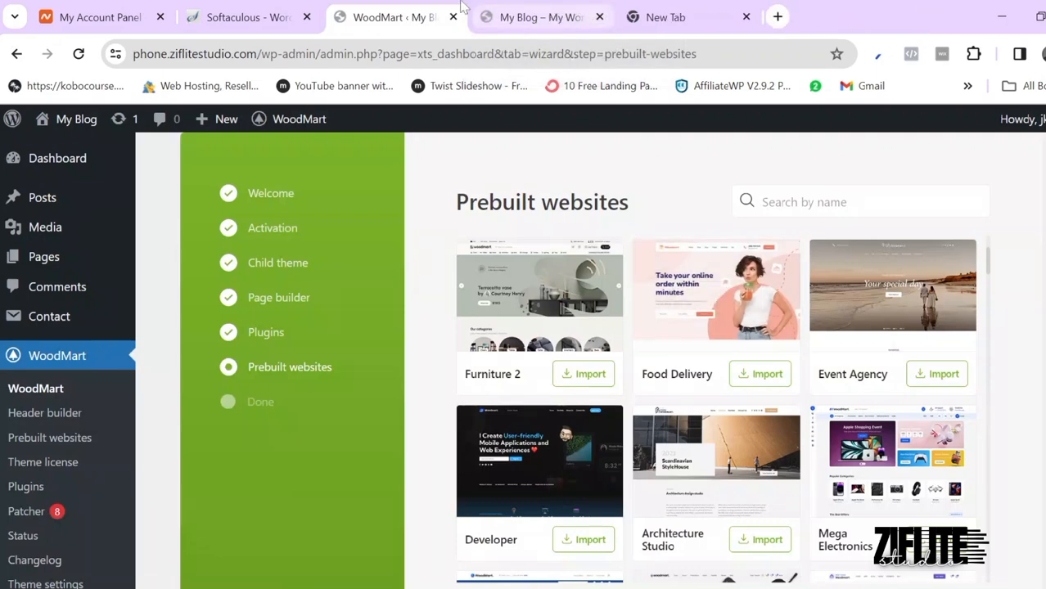
# Step: Browse further through the prebuilt websites and open the live preview of Mega Electronics
pyautogui.scroll(-2, 548, 311)
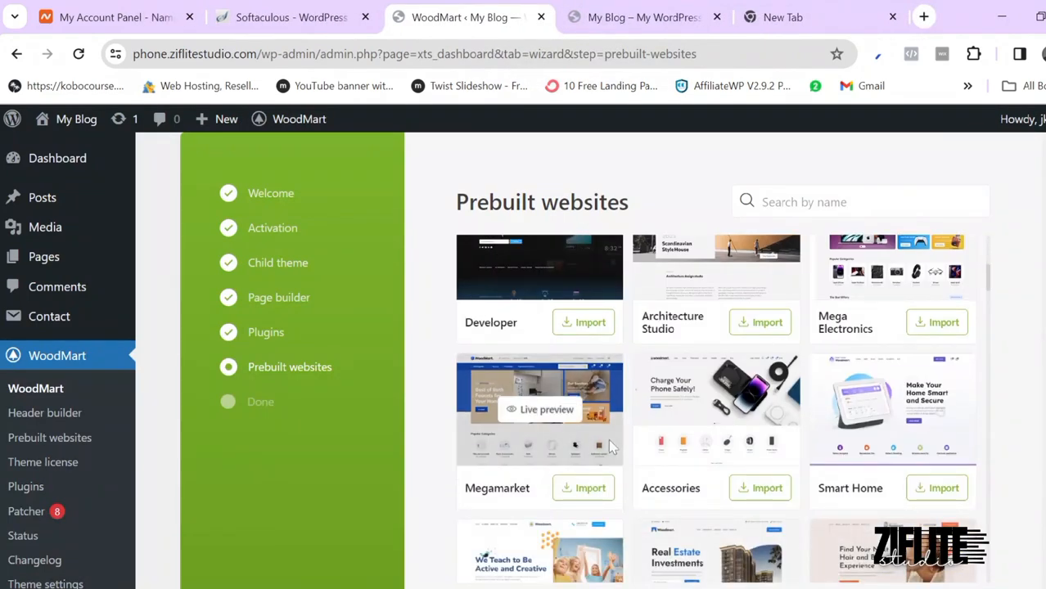
pyautogui.scroll(-5, 608, 438)
pyautogui.scroll(-2, 608, 439)
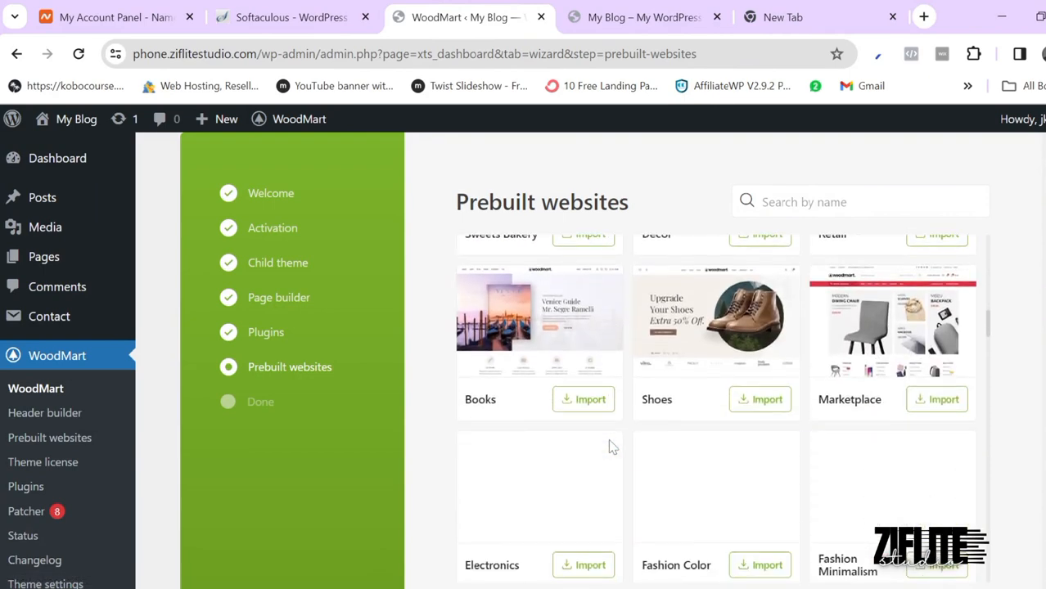
pyautogui.scroll(-2, 608, 439)
pyautogui.scroll(-1, 609, 447)
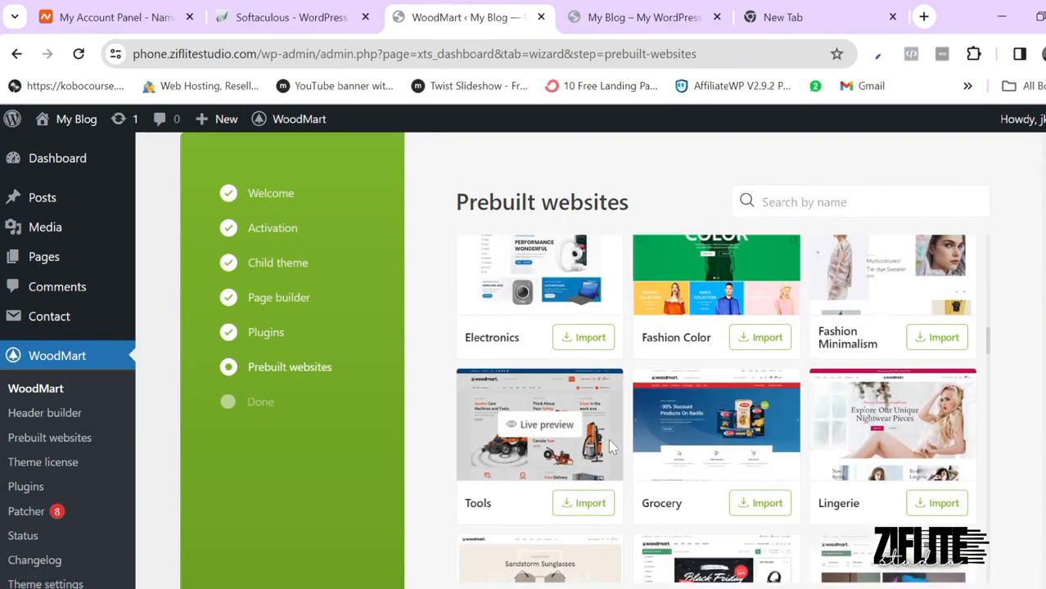
pyautogui.scroll(-3, 610, 447)
pyautogui.scroll(15, 610, 446)
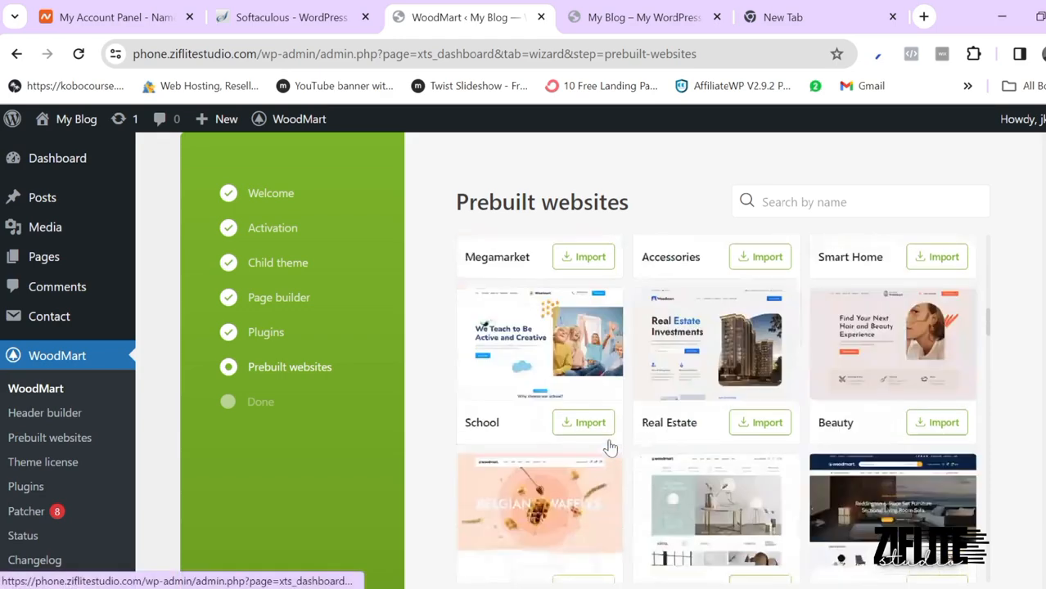
pyautogui.scroll(-3, 610, 448)
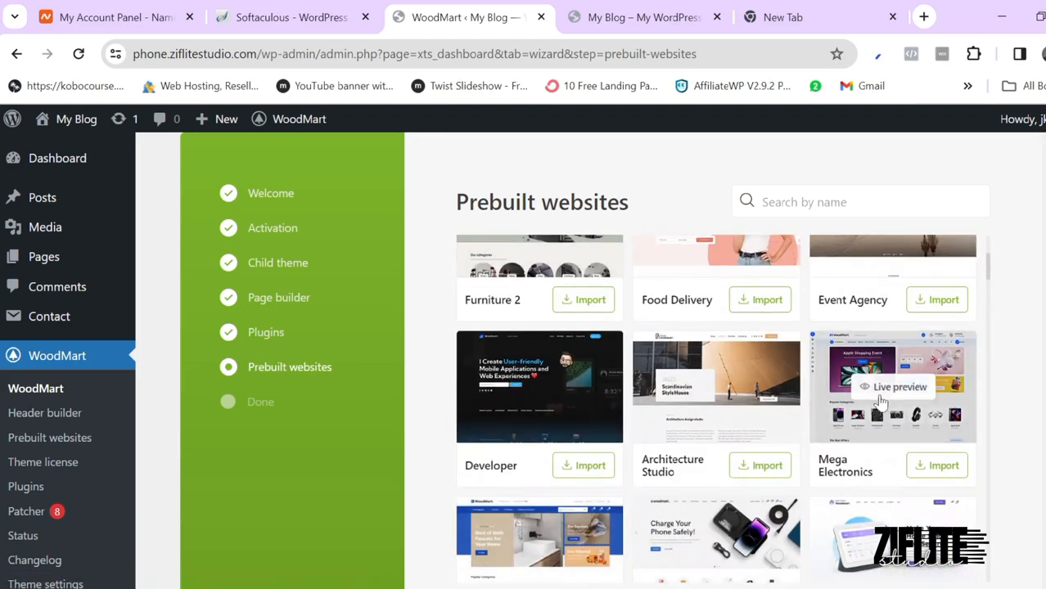
pyautogui.click(884, 393)
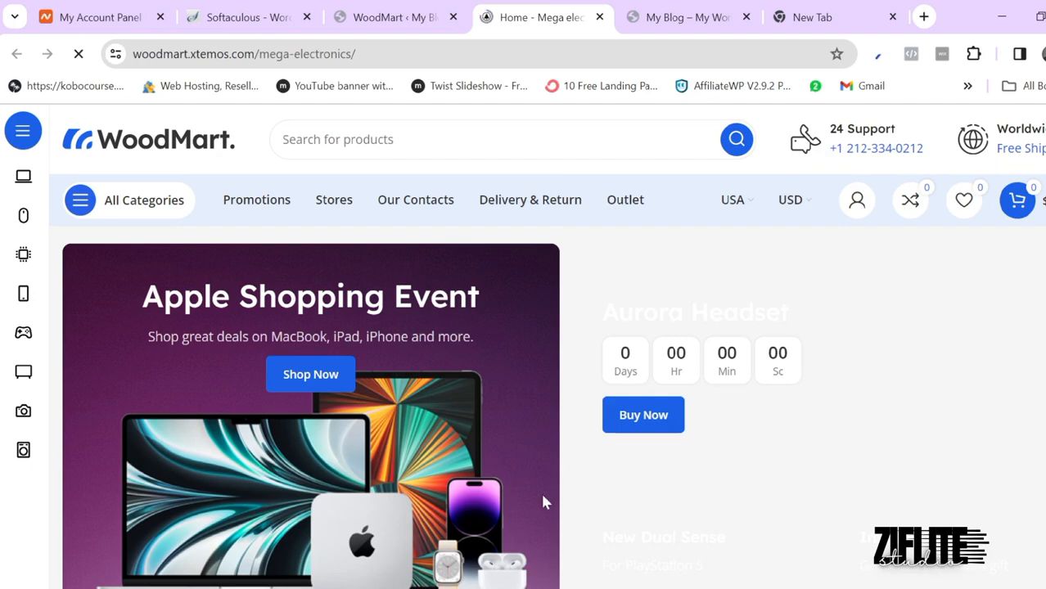
# Step: Look through the Mega Electronics demo homepage, including its categories and best offers, and close the preview
pyautogui.scroll(-7, 544, 500)
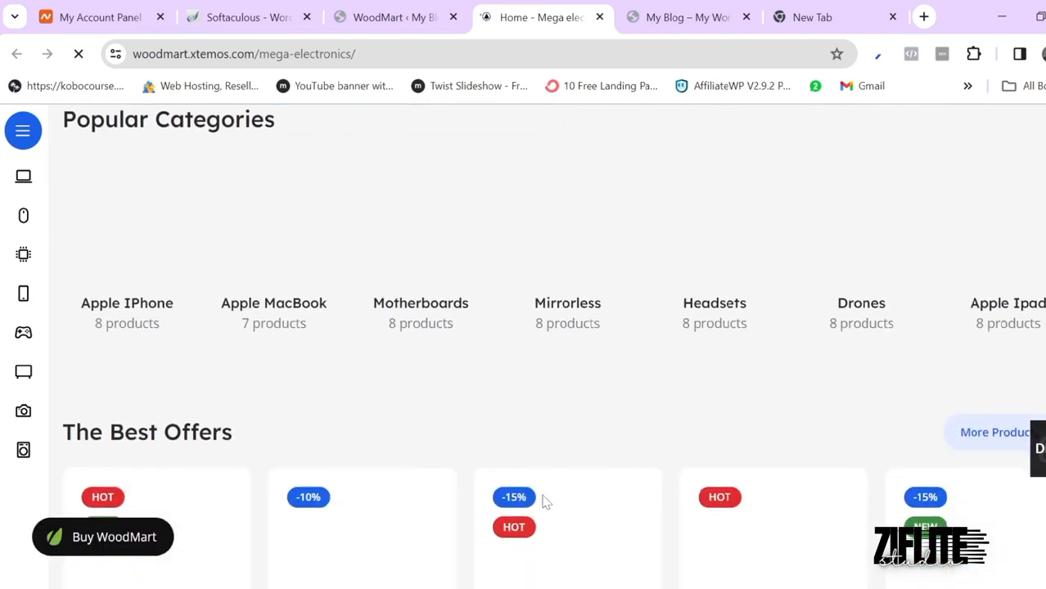
pyautogui.scroll(-1, 545, 502)
pyautogui.scroll(-10, 544, 502)
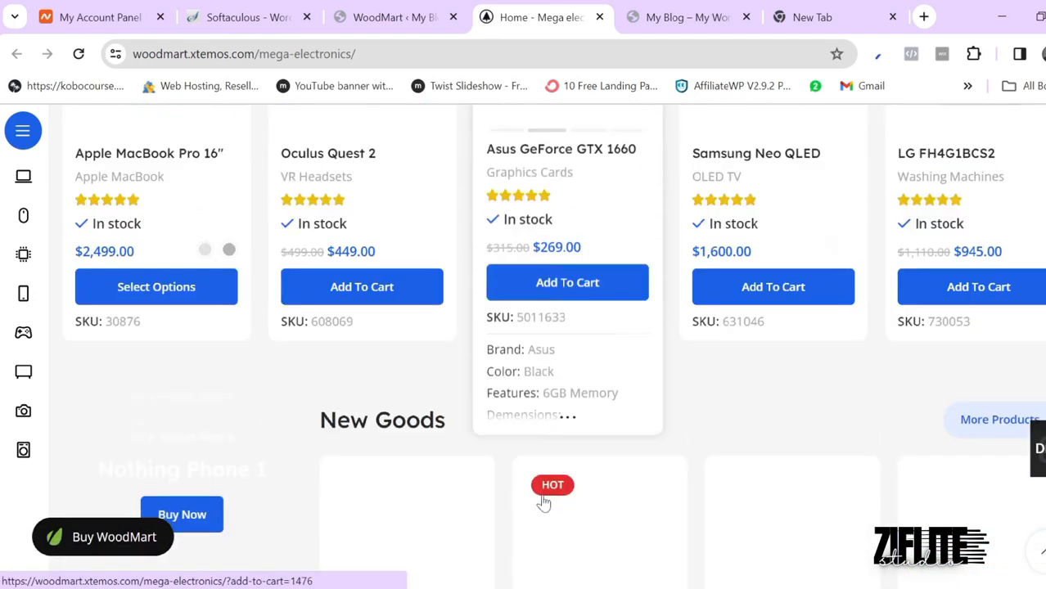
pyautogui.scroll(15, 544, 502)
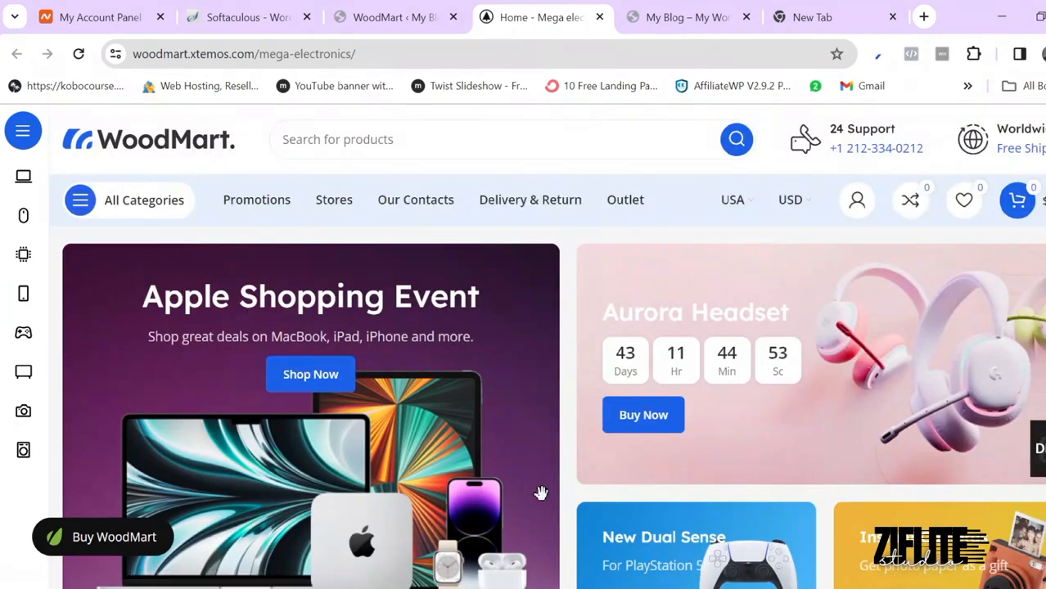
pyautogui.click(599, 18)
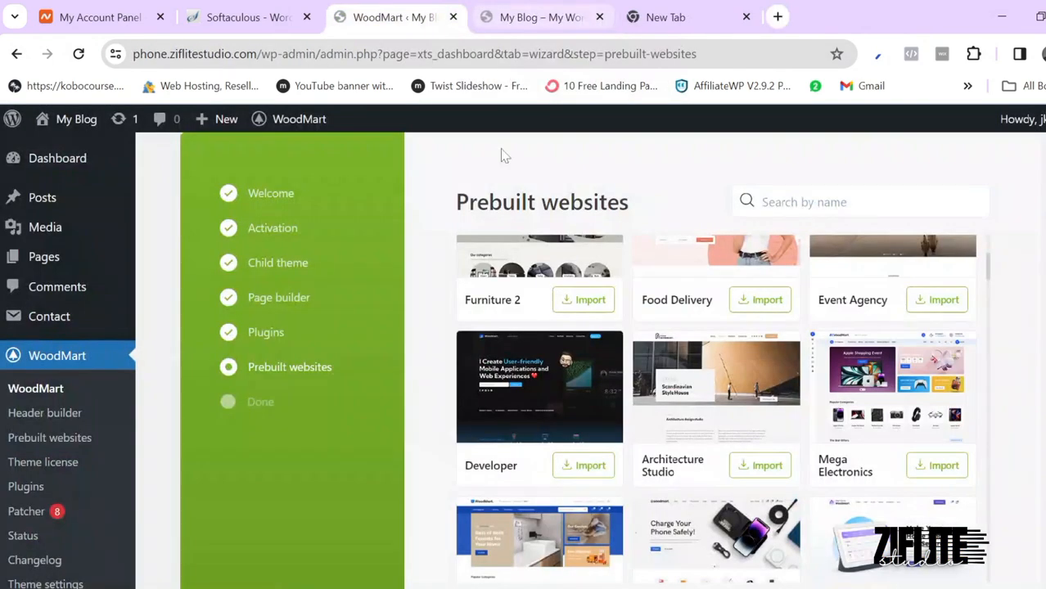
# Step: Import the Mega Electronics prebuilt website, reload the site's front page to check progress and return to the setup wizard
pyautogui.click(939, 472)
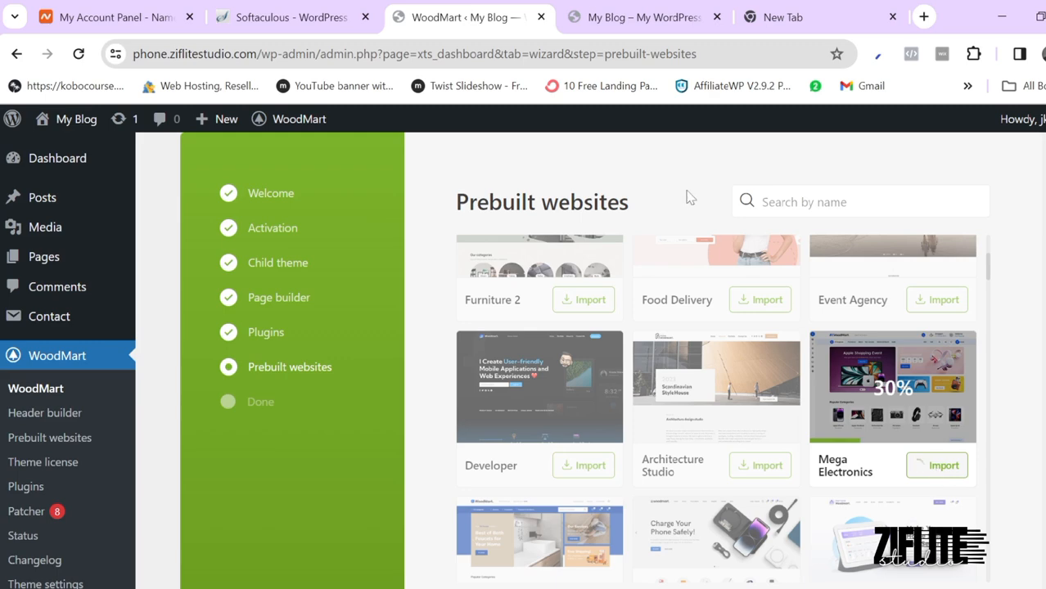
pyautogui.click(655, 12)
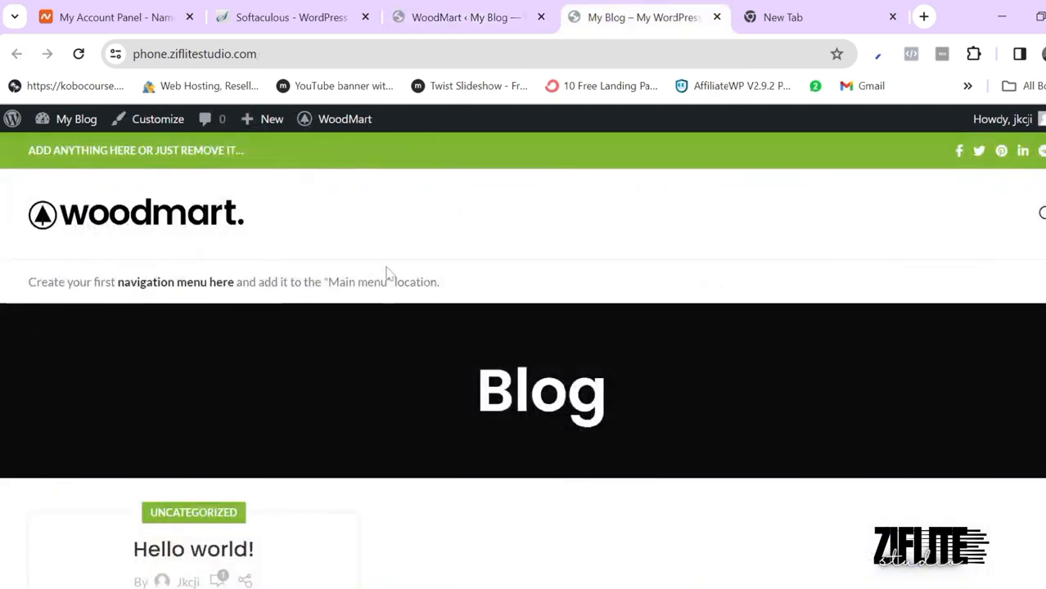
pyautogui.click(79, 53)
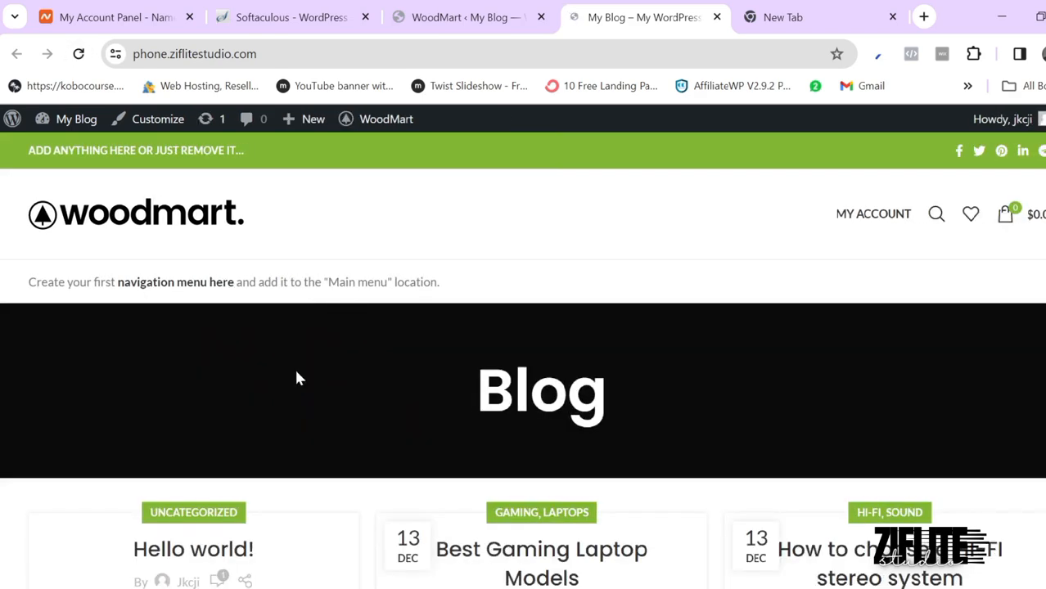
pyautogui.hotkey('ctrl', 'shift', 'Tab')
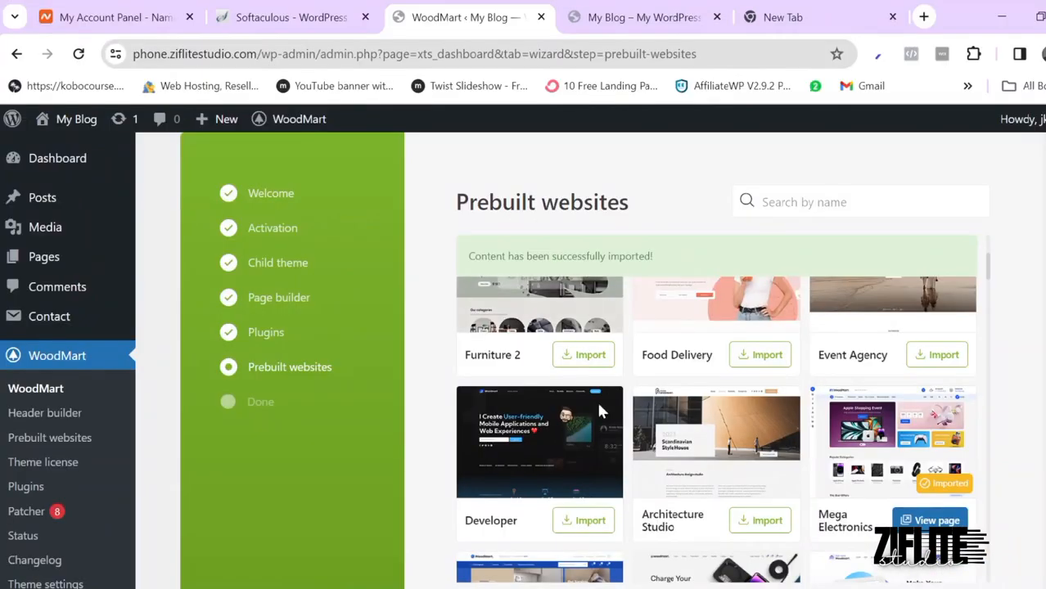
# Step: Reload the site's front page after the import and look through its banners, popular categories and product offers
pyautogui.moveTo(598, 462)
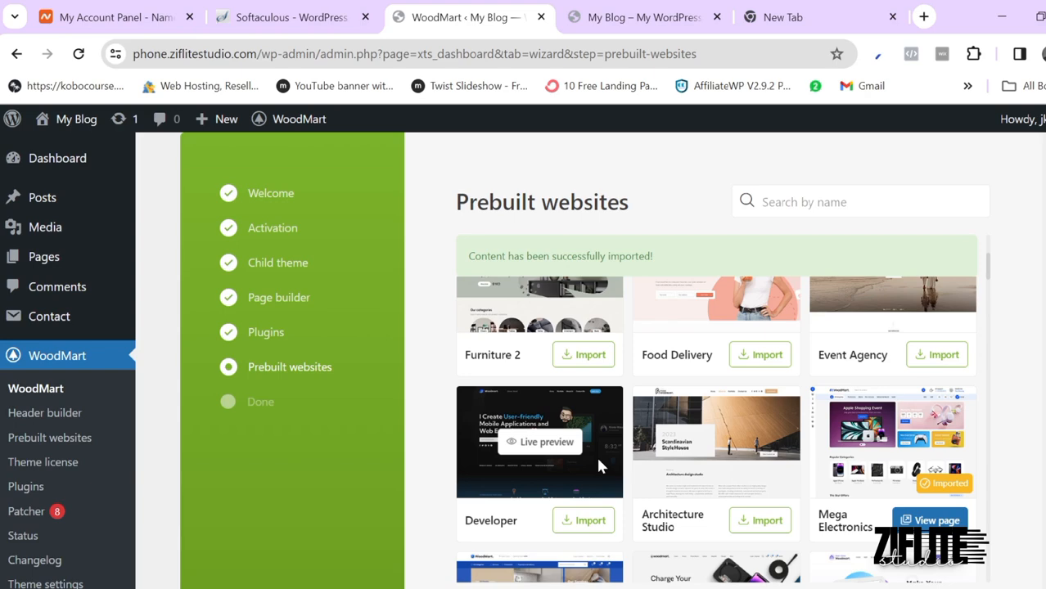
pyautogui.scroll(-5, 598, 466)
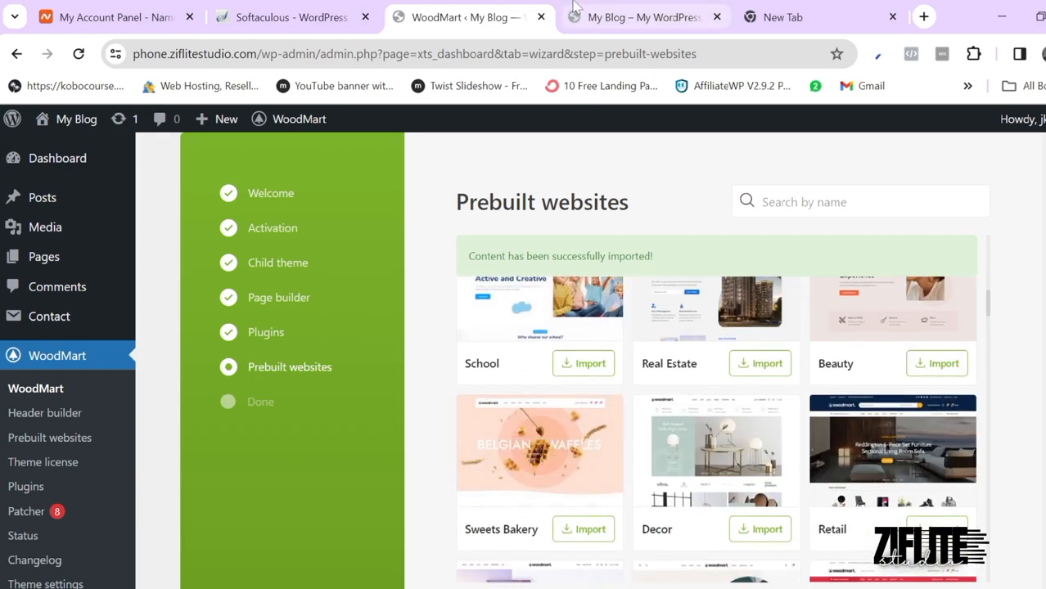
pyautogui.click(575, 10)
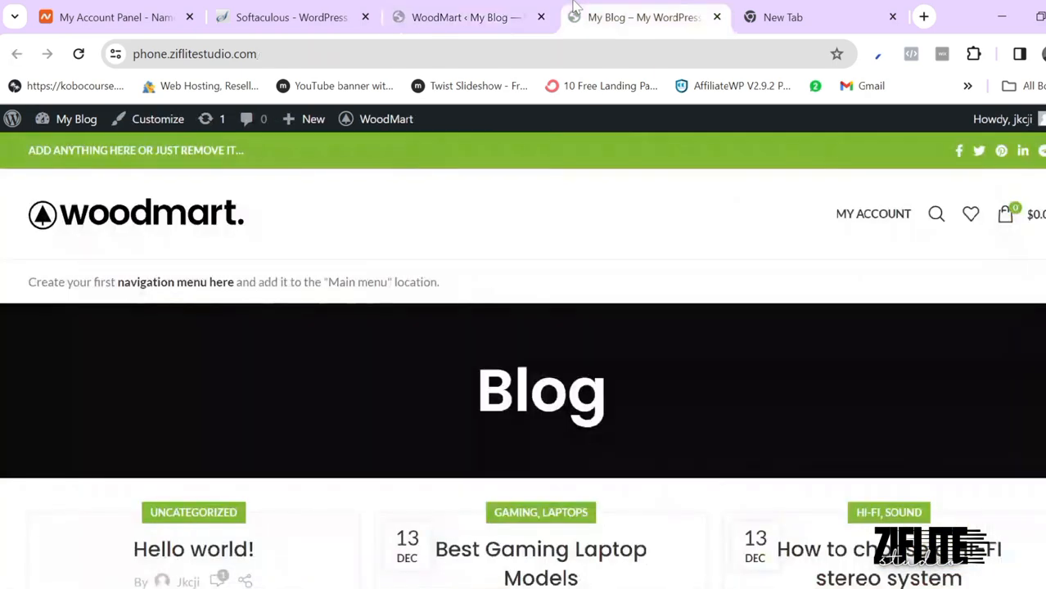
pyautogui.click(78, 54)
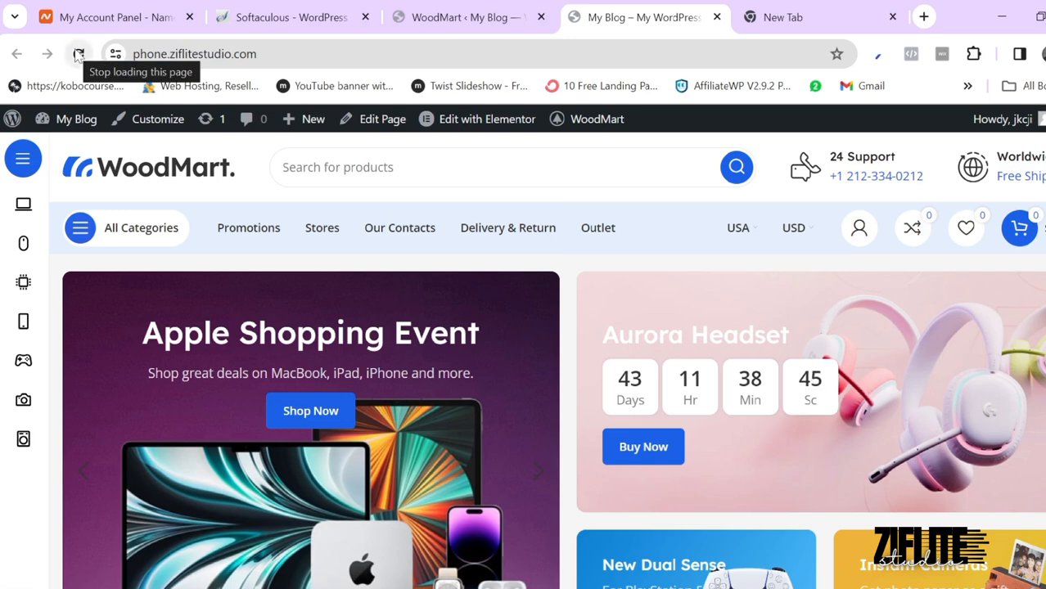
pyautogui.scroll(-3, 328, 364)
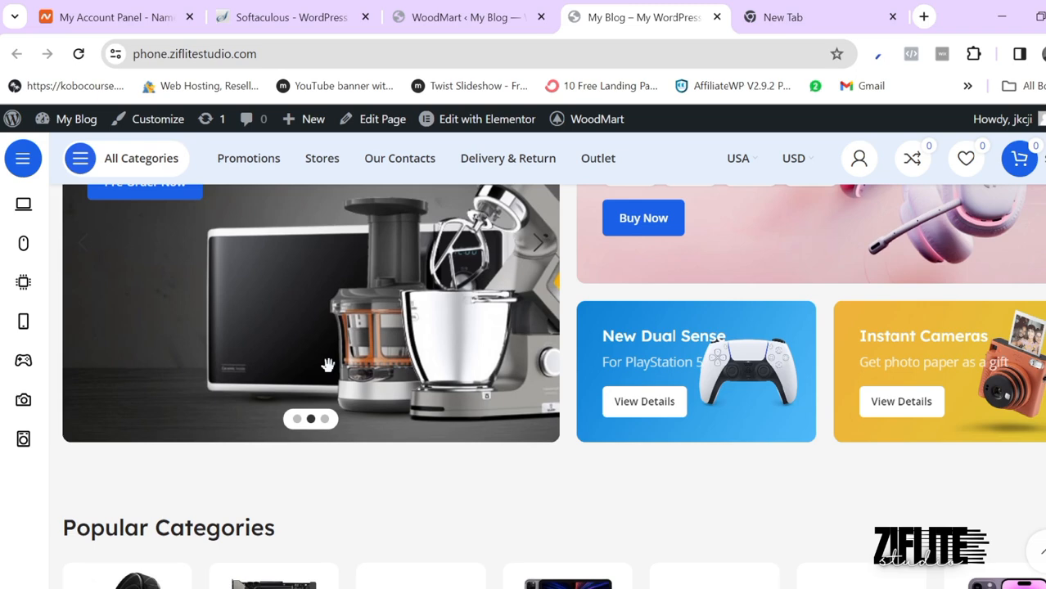
pyautogui.scroll(-8, 478, 384)
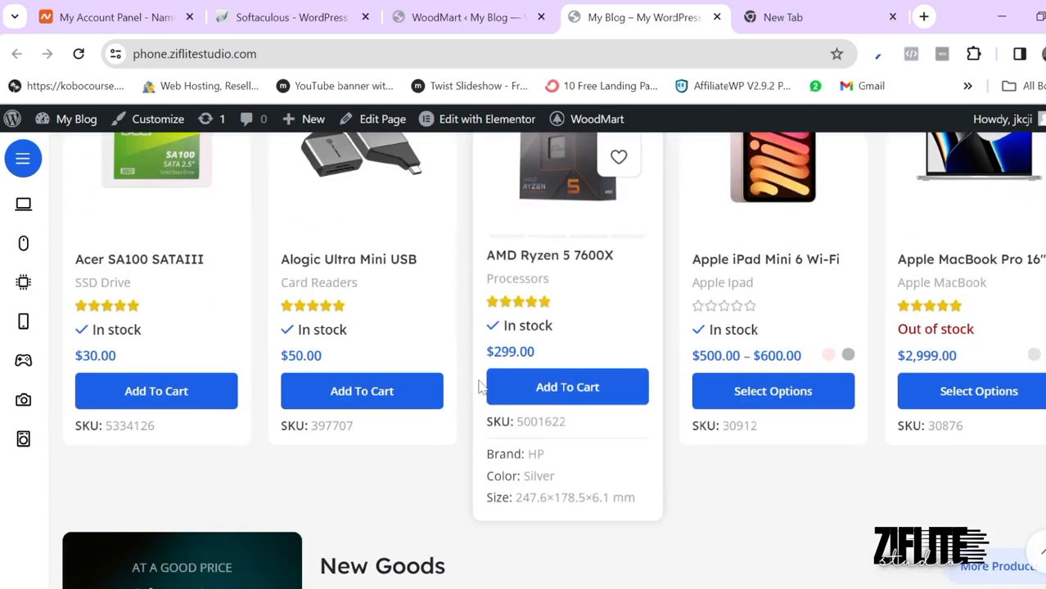
# Step: Return to the setup wizard and browse the other prebuilt websites available for import
pyautogui.click(463, 17)
pyautogui.scroll(-3, 637, 500)
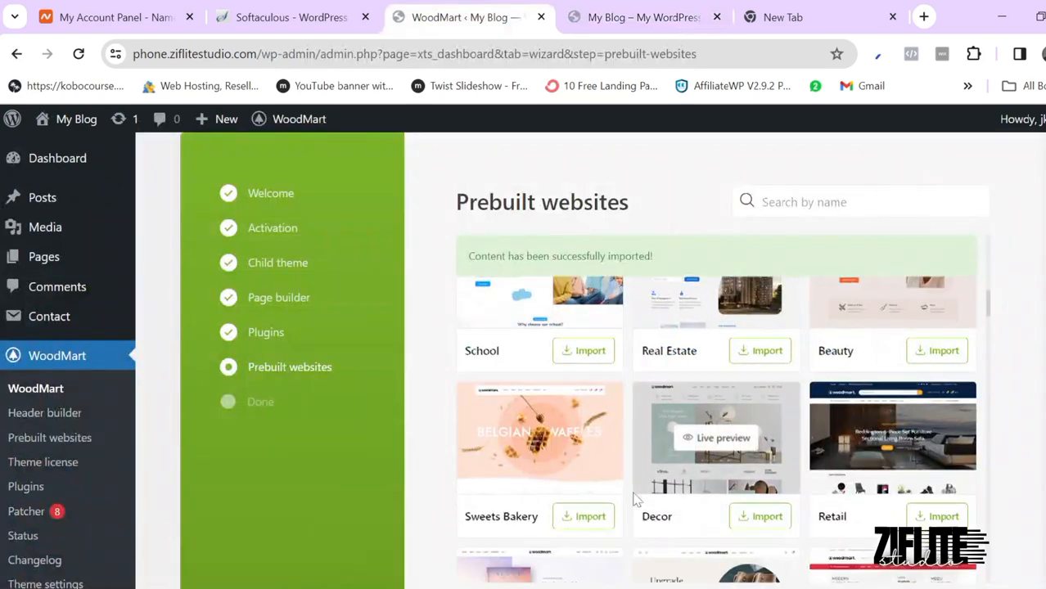
pyautogui.scroll(-14, 637, 499)
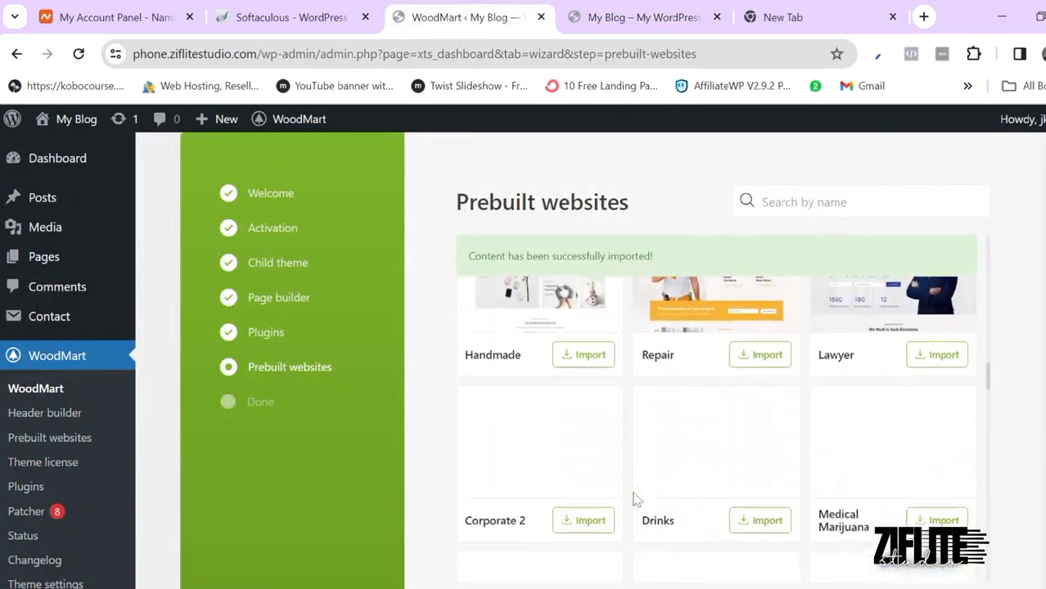
pyautogui.scroll(-5, 636, 499)
pyautogui.scroll(-2, 637, 499)
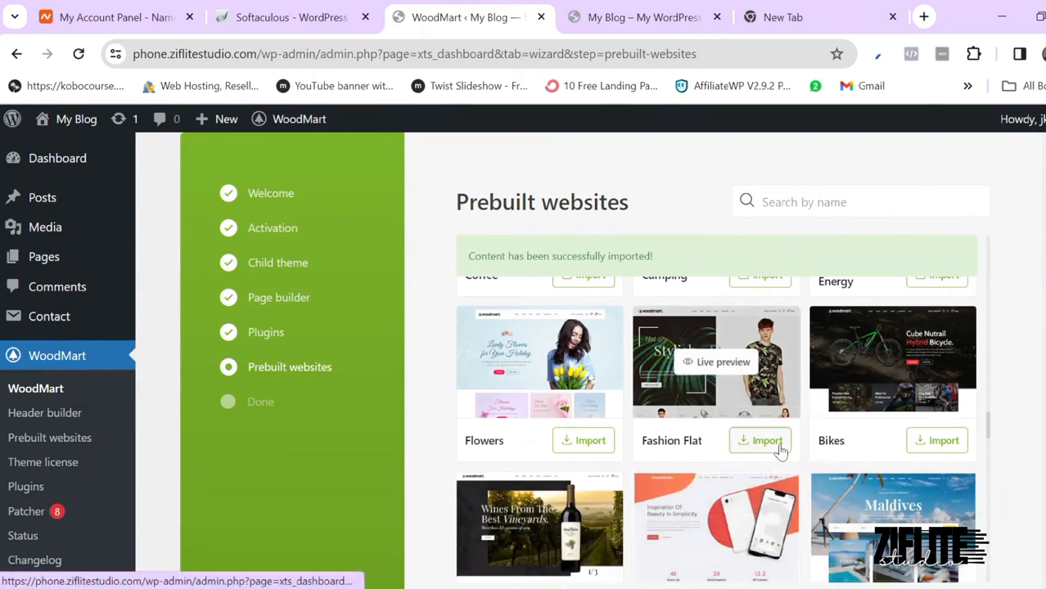
pyautogui.scroll(-3, 731, 487)
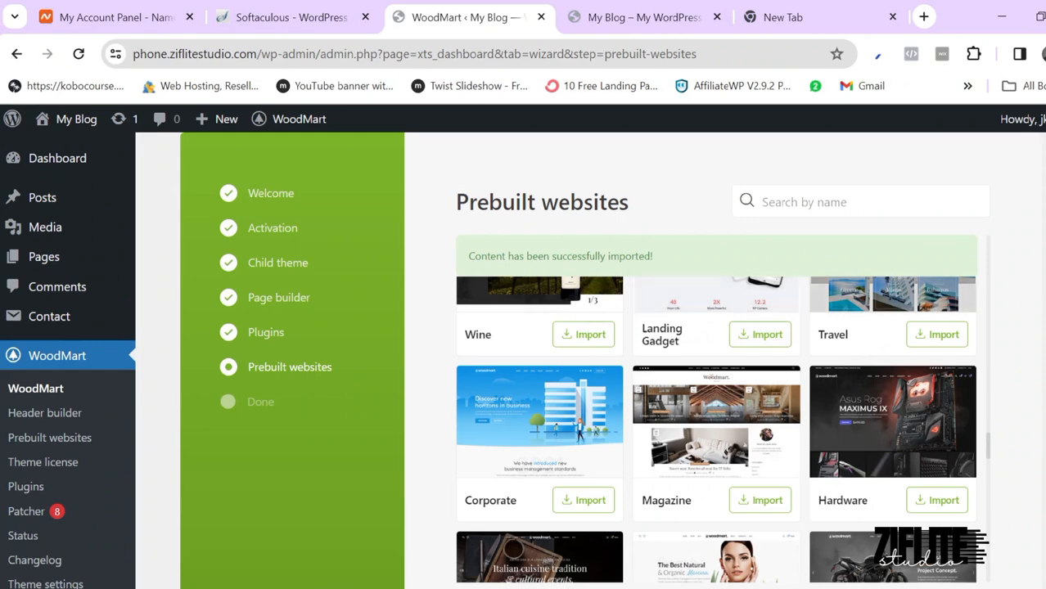
pyautogui.scroll(1, 859, 342)
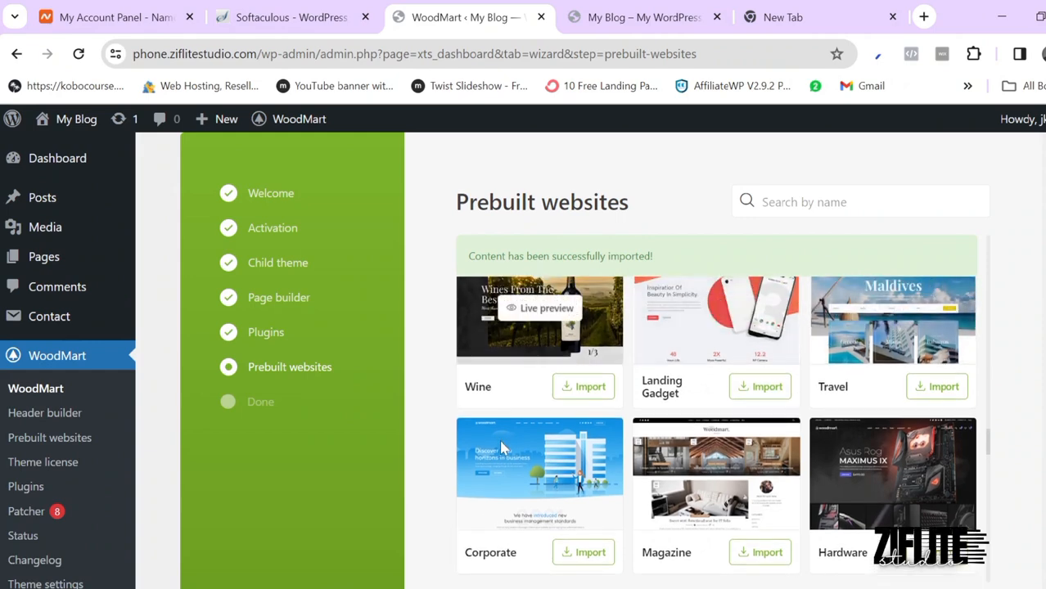
pyautogui.scroll(-1, 502, 425)
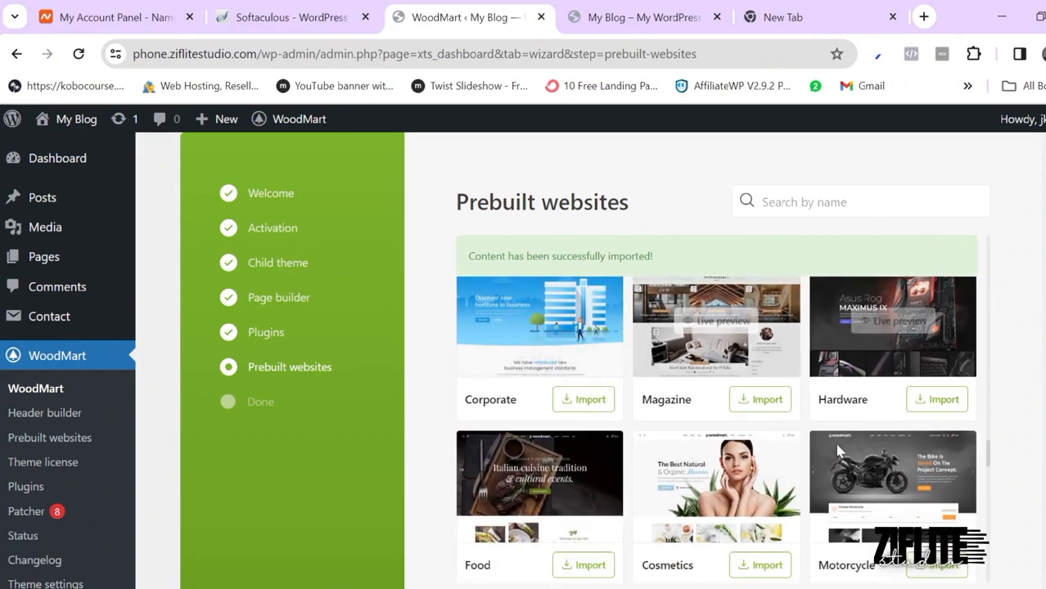
pyautogui.scroll(-1, 826, 454)
pyautogui.scroll(10, 704, 418)
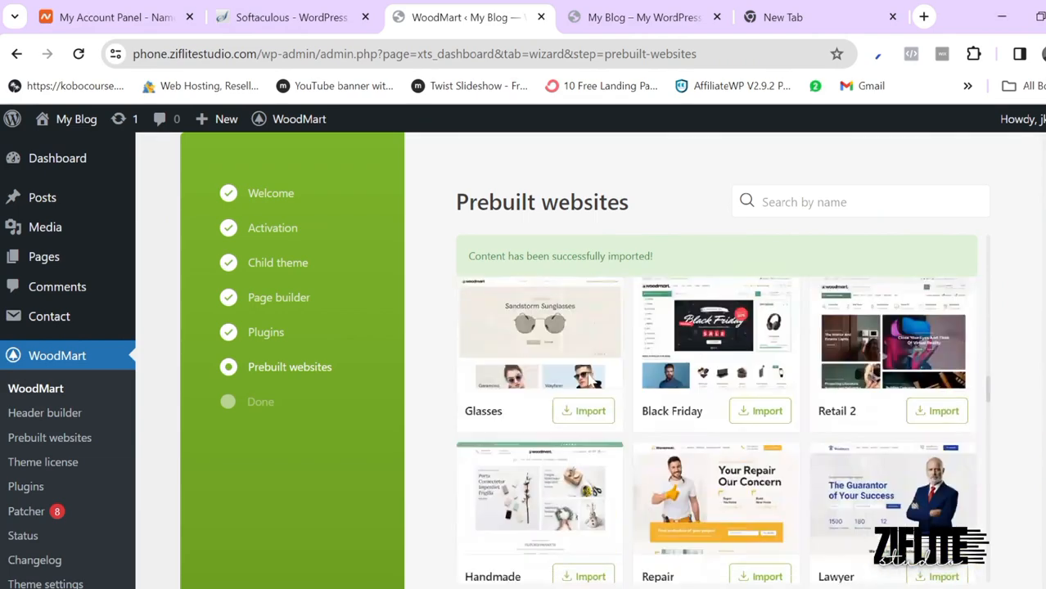
pyautogui.scroll(5, 590, 379)
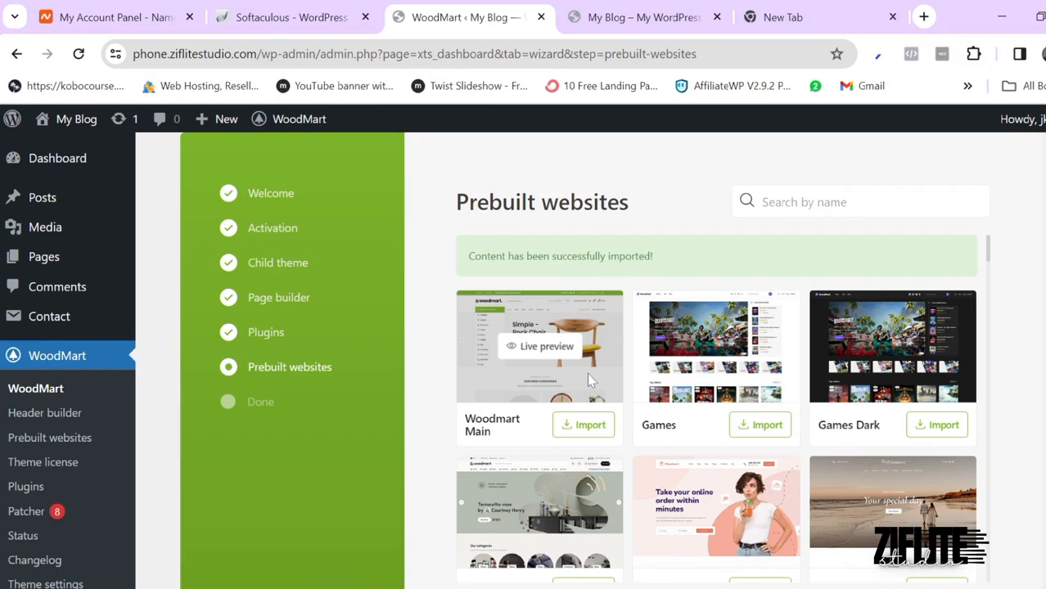
# Step: Go back to the site's front page and review the imported homepage from the banners down to the articles
pyautogui.click(643, 16)
pyautogui.scroll(-15, 395, 461)
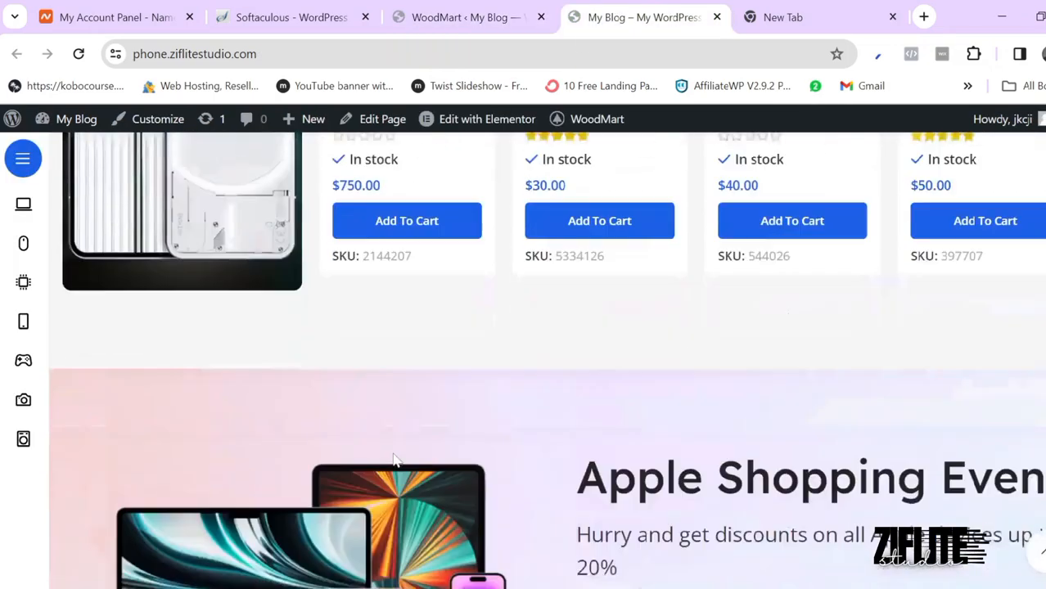
pyautogui.scroll(-10, 393, 458)
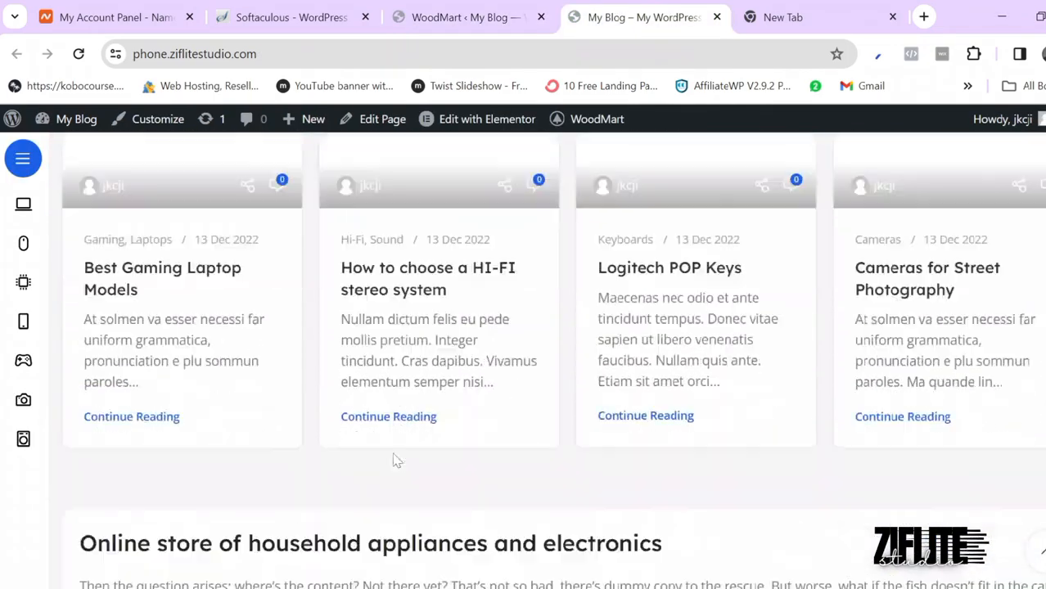
pyautogui.scroll(15, 393, 458)
pyautogui.scroll(10, 393, 458)
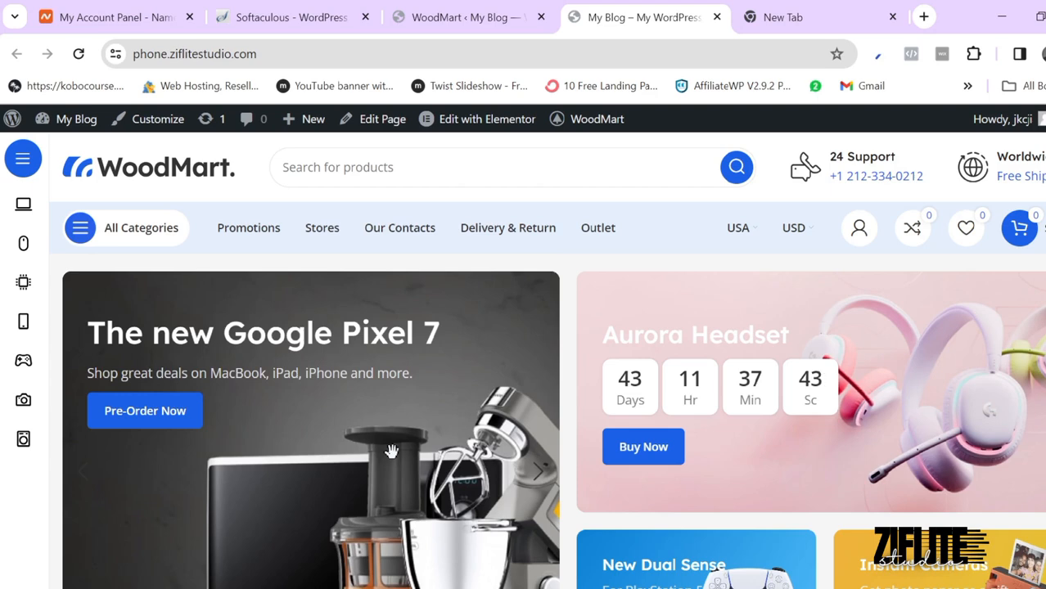
# Step: Open the homepage for editing with Elementor in a new browser tab and switch to that tab
pyautogui.rightClick(433, 123)
pyautogui.click(468, 137)
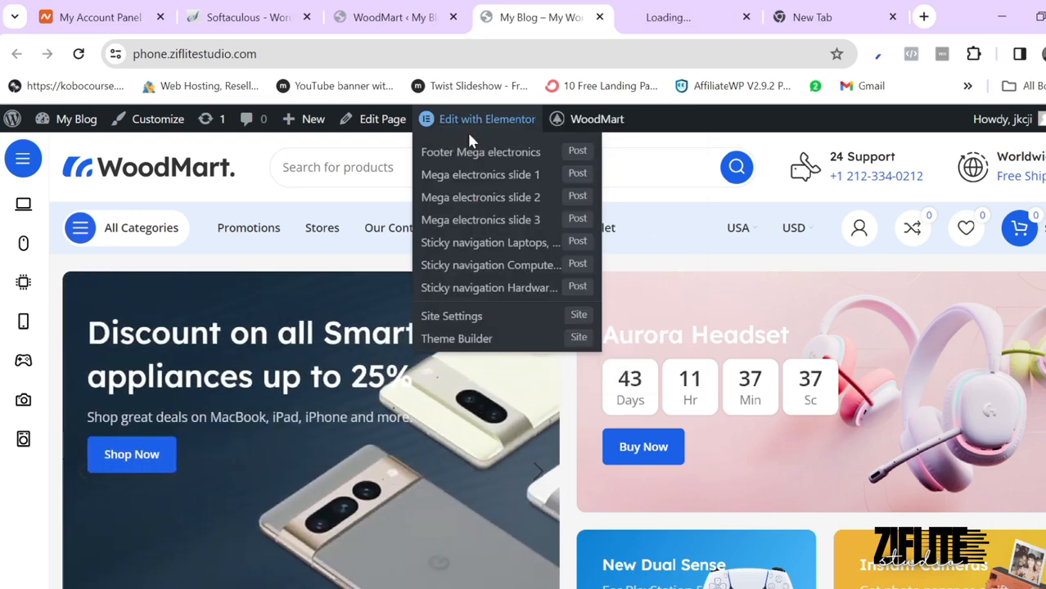
pyautogui.scroll(-5, 511, 496)
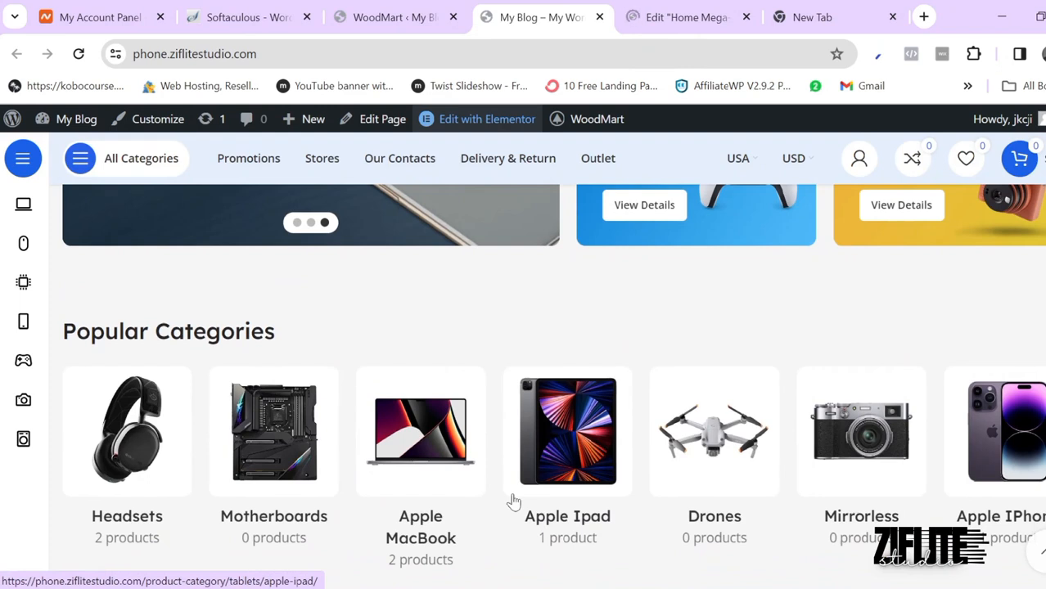
pyautogui.click(657, 9)
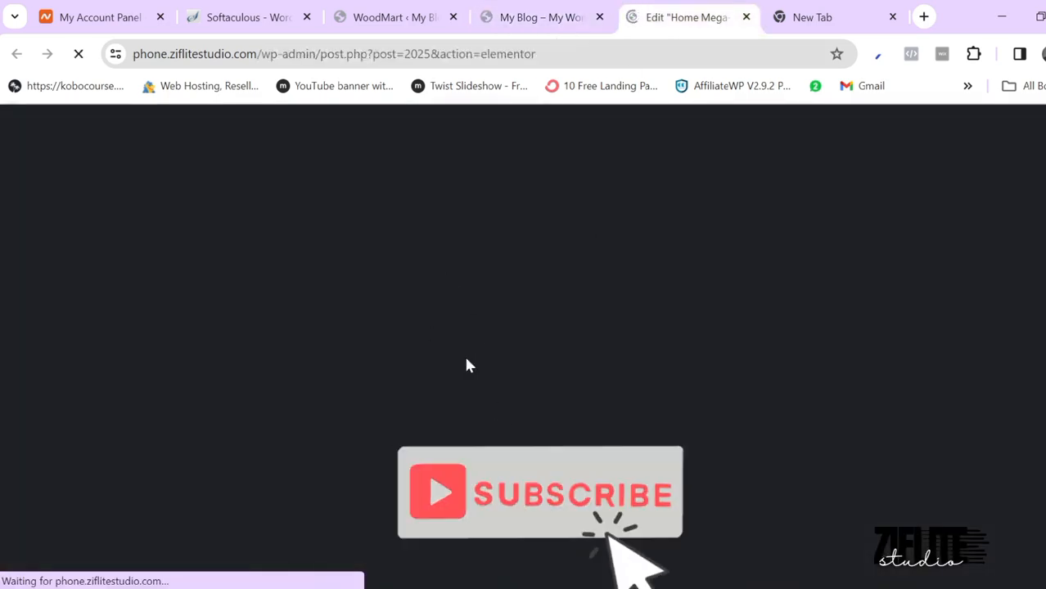
# Step: Return to the live homepage and examine its best offers, New Goods, Apple Shopping Event, Home Appliance, promotional banner and article sections
pyautogui.click(530, 8)
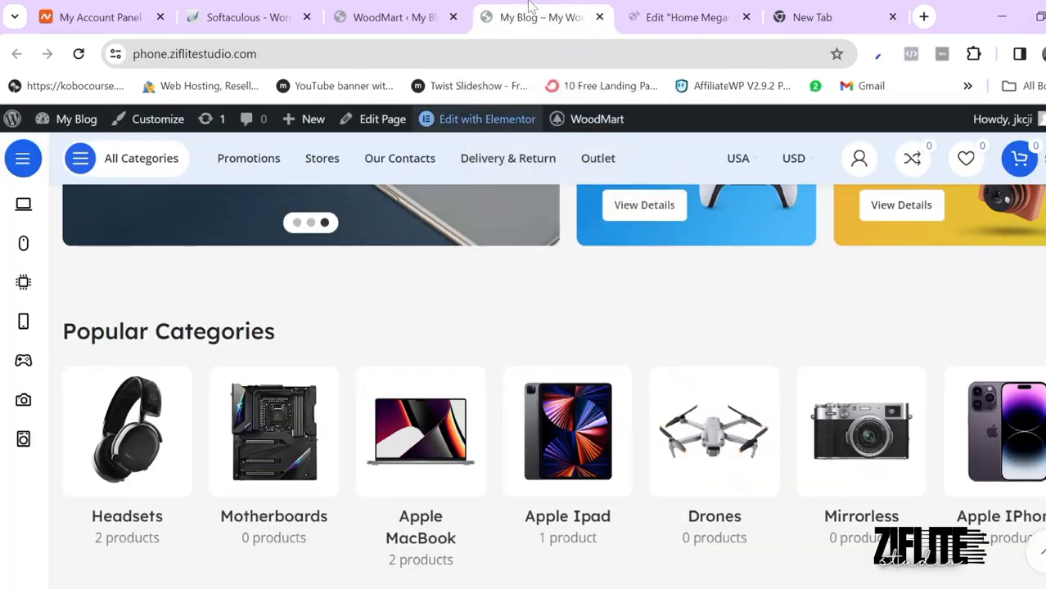
pyautogui.scroll(-4, 362, 542)
pyautogui.scroll(-6, 363, 542)
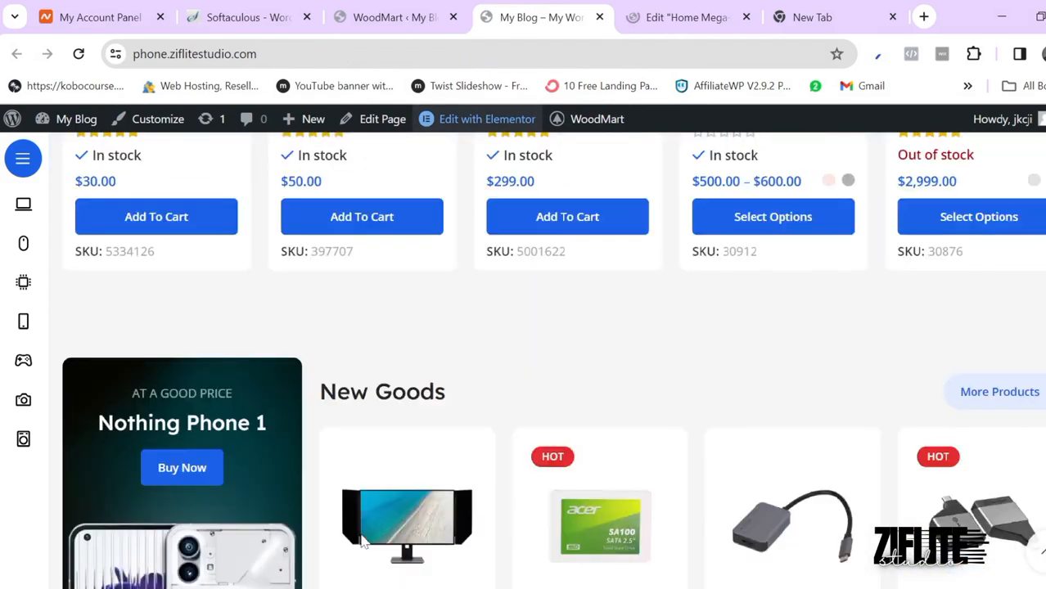
pyautogui.scroll(3, 365, 541)
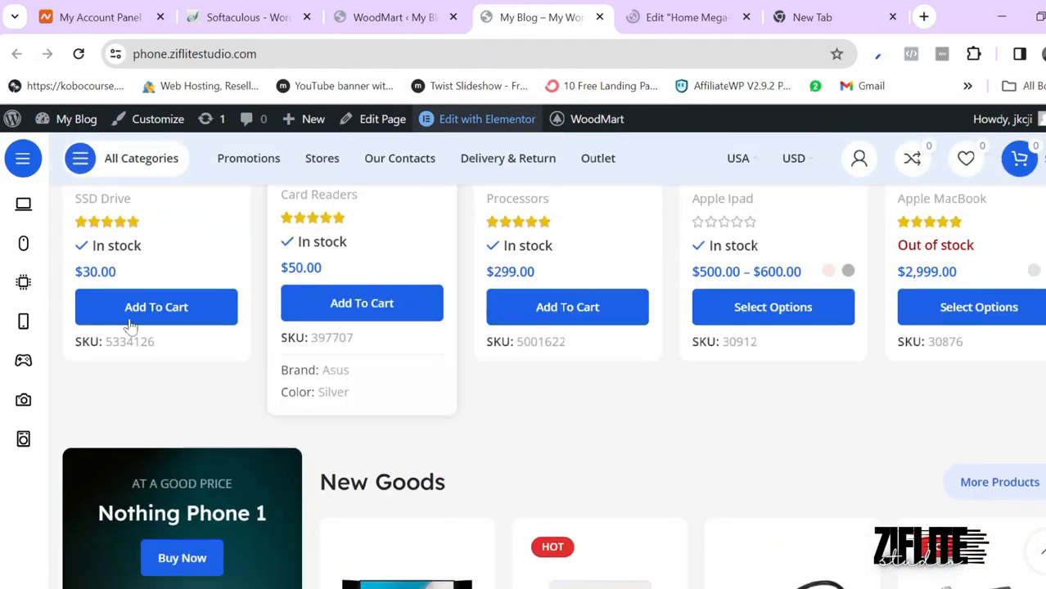
pyautogui.scroll(2, 665, 302)
pyautogui.scroll(1, 854, 296)
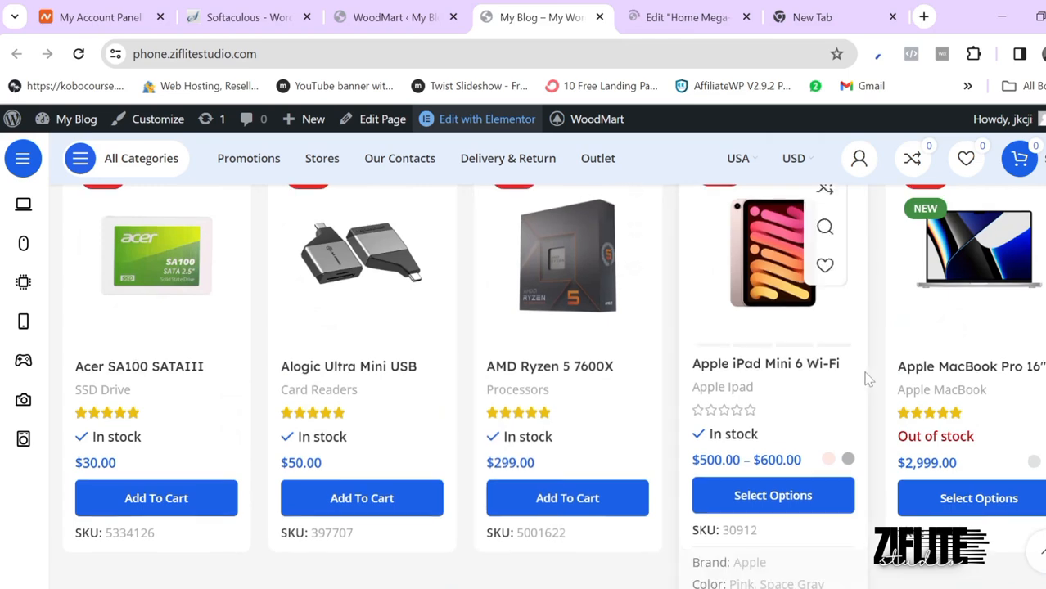
pyautogui.scroll(-4, 736, 499)
pyautogui.scroll(-7, 711, 500)
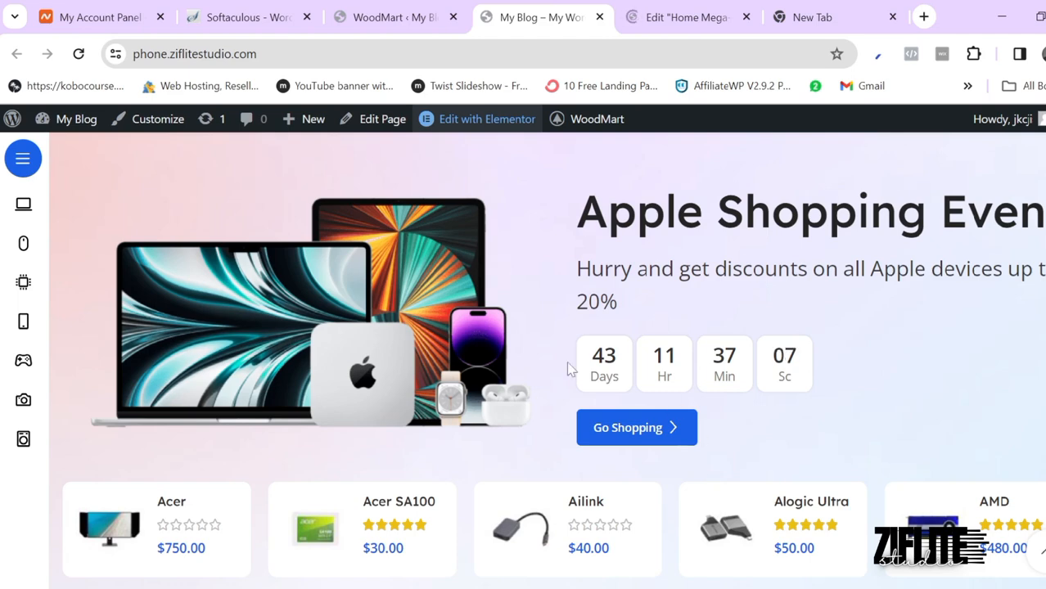
pyautogui.scroll(-5, 567, 366)
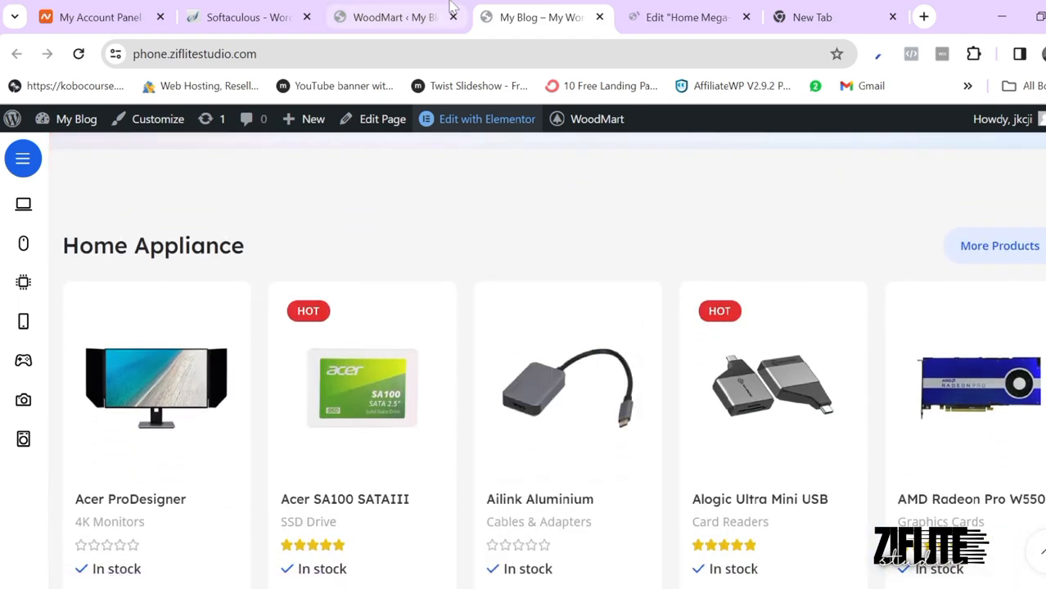
pyautogui.scroll(-6, 439, 381)
pyautogui.scroll(-4, 440, 381)
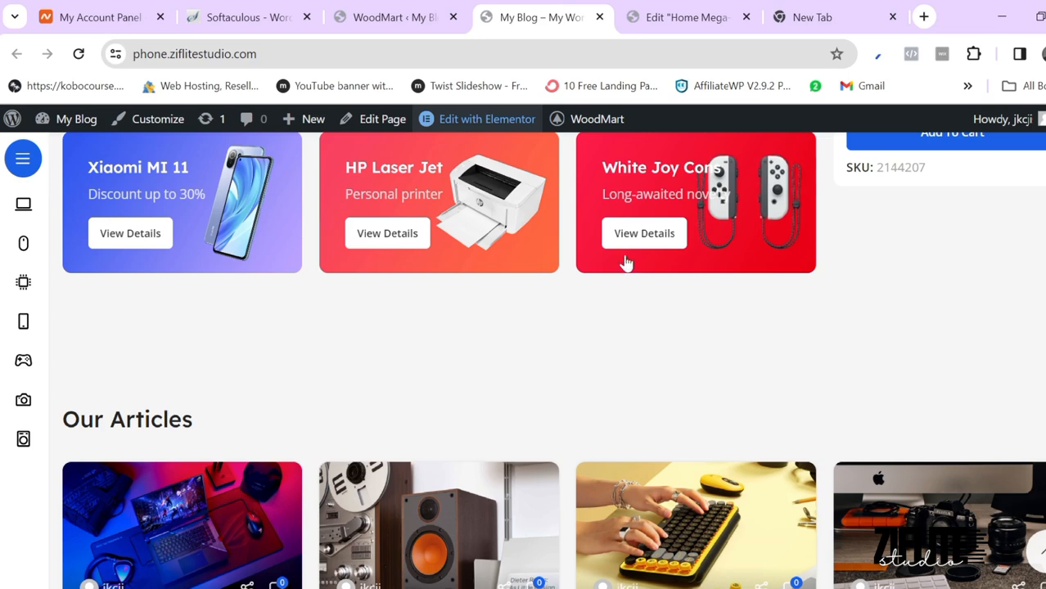
# Step: Review the live homepage from the Our Articles section back up to the header banners and Popular Categories
pyautogui.scroll(-4, 561, 416)
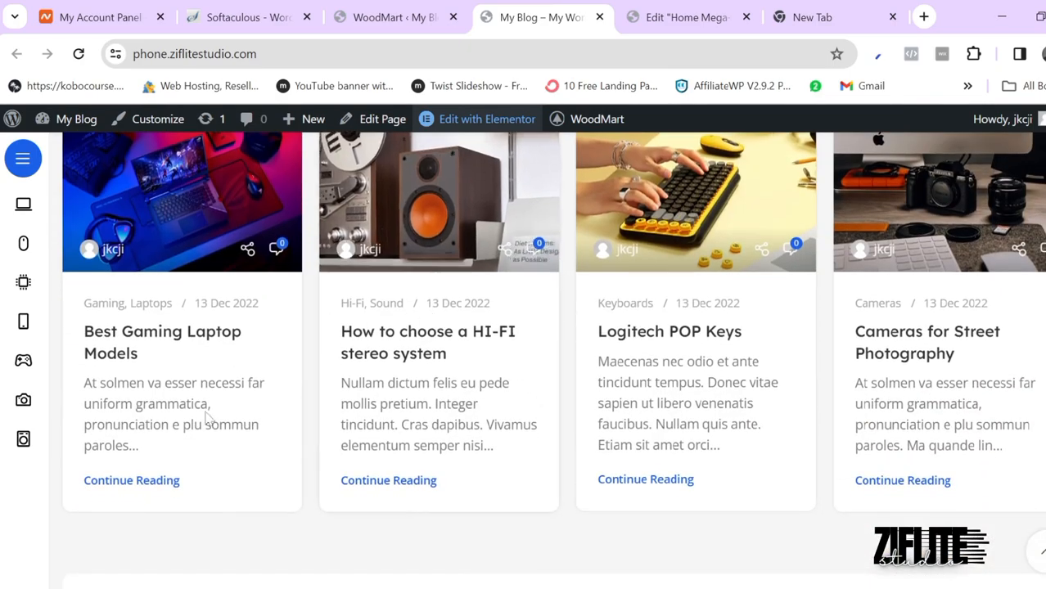
pyautogui.scroll(10, 495, 451)
pyautogui.press('super+d')
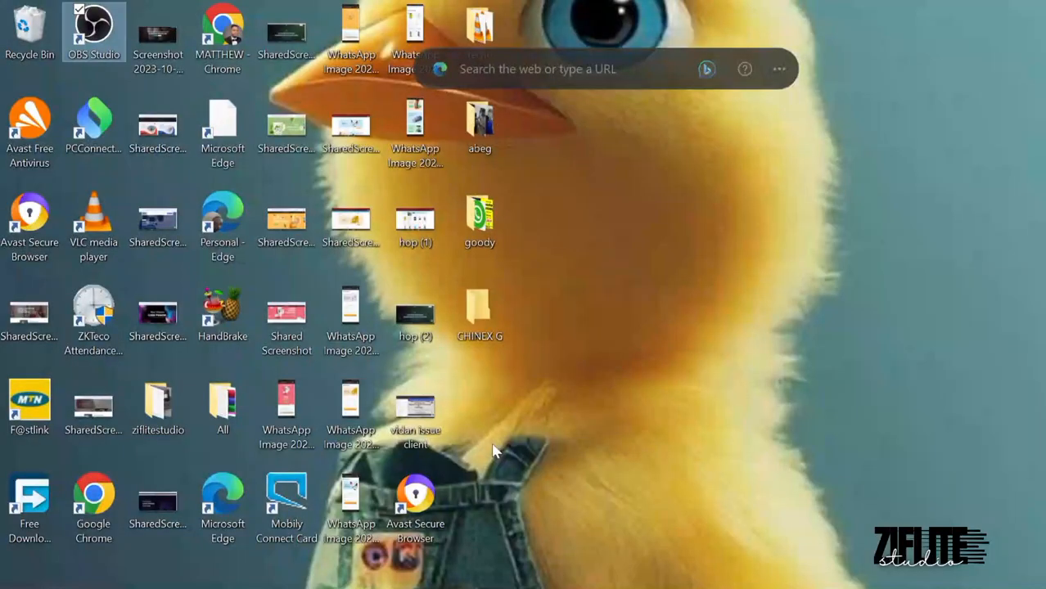
pyautogui.press('super+d')
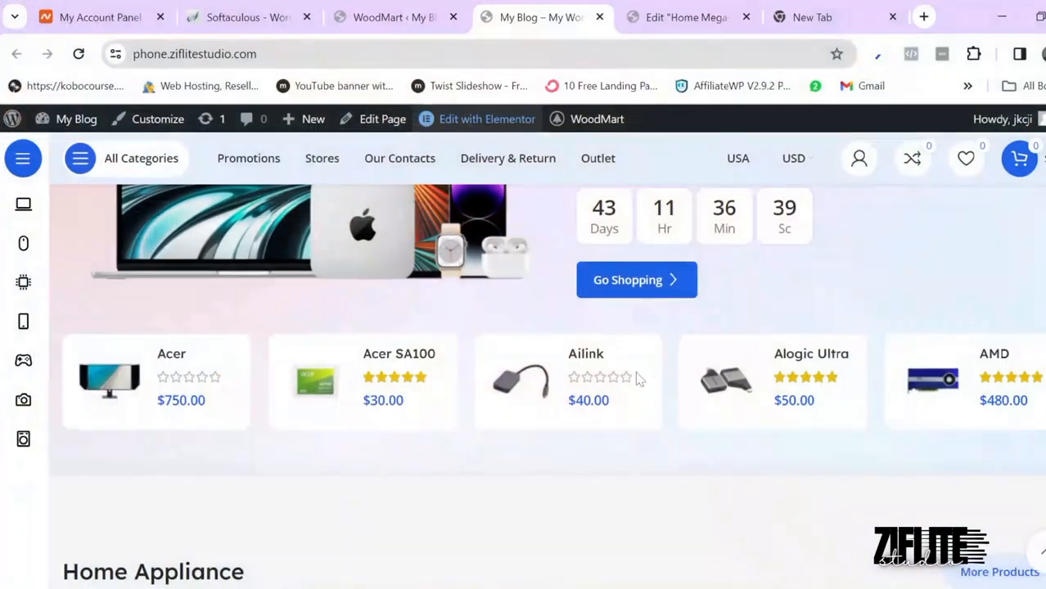
pyautogui.scroll(5, 640, 379)
pyautogui.scroll(8, 640, 378)
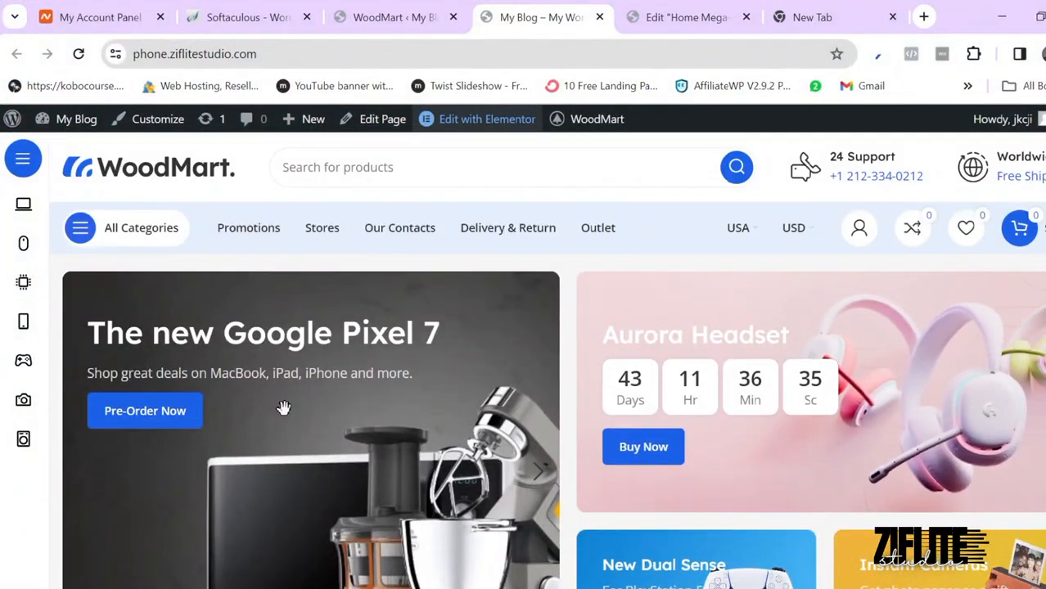
pyautogui.scroll(-4, 285, 414)
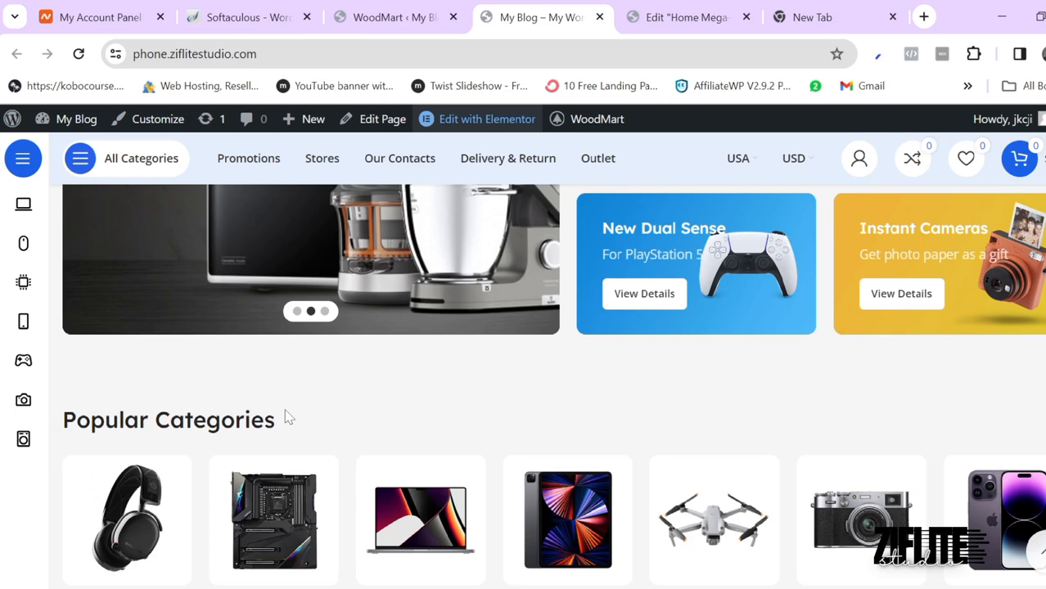
pyautogui.scroll(4, 288, 418)
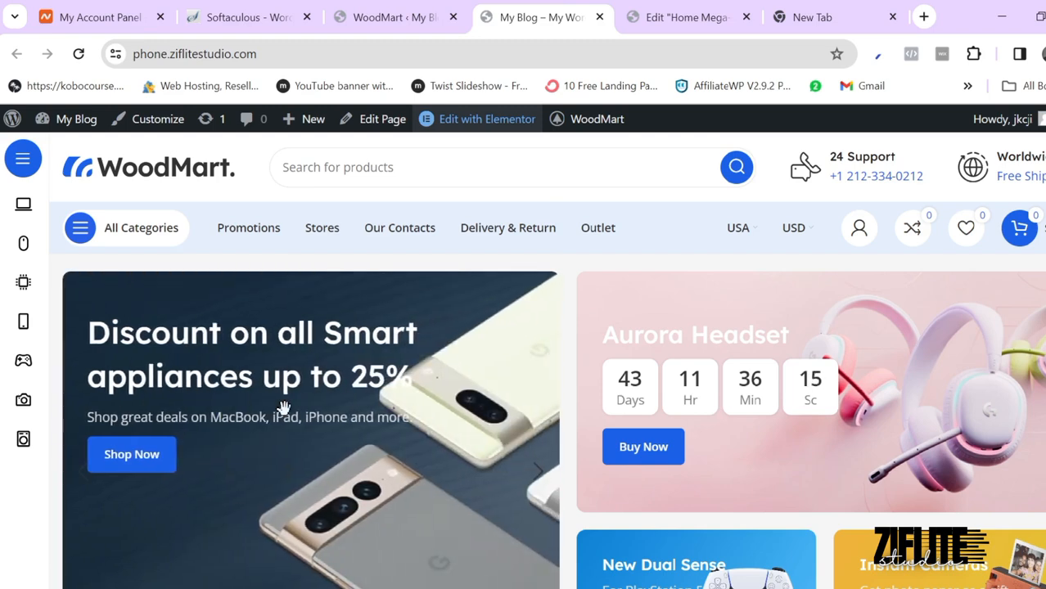
pyautogui.scroll(-3, 283, 407)
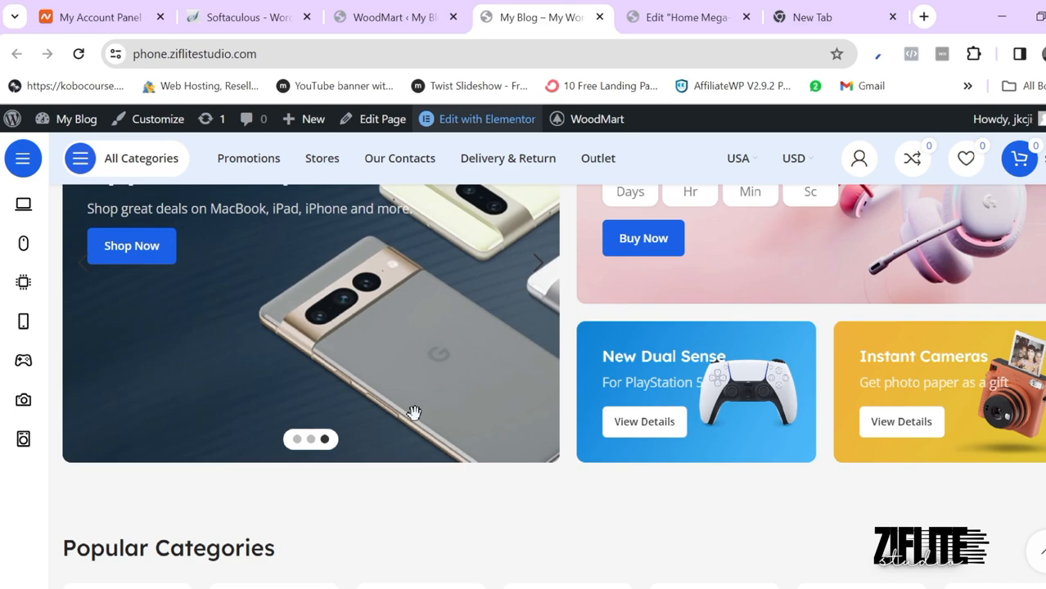
pyautogui.scroll(3, 414, 412)
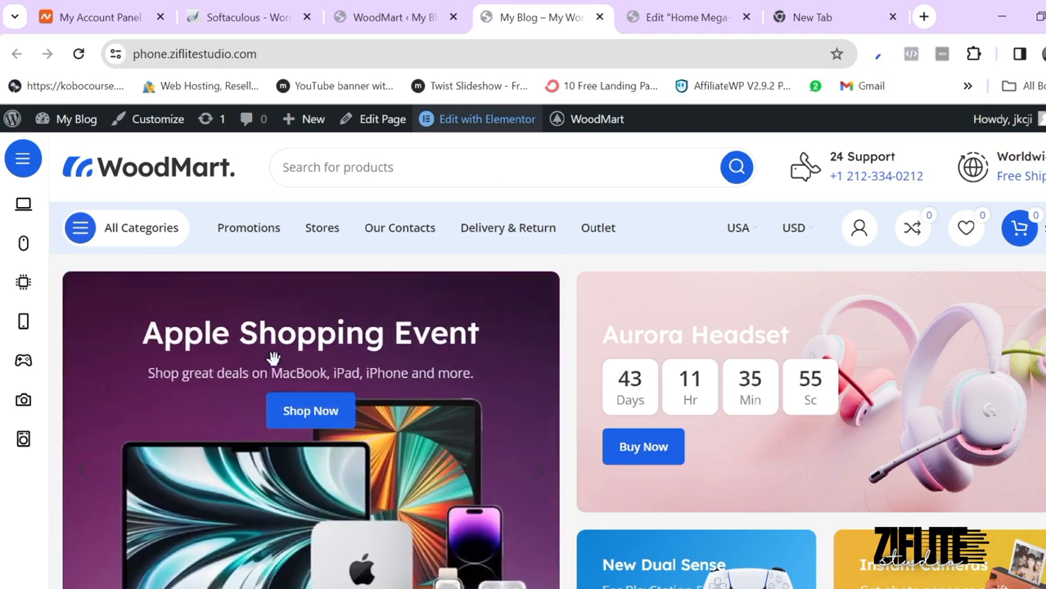
pyautogui.scroll(-5, 272, 360)
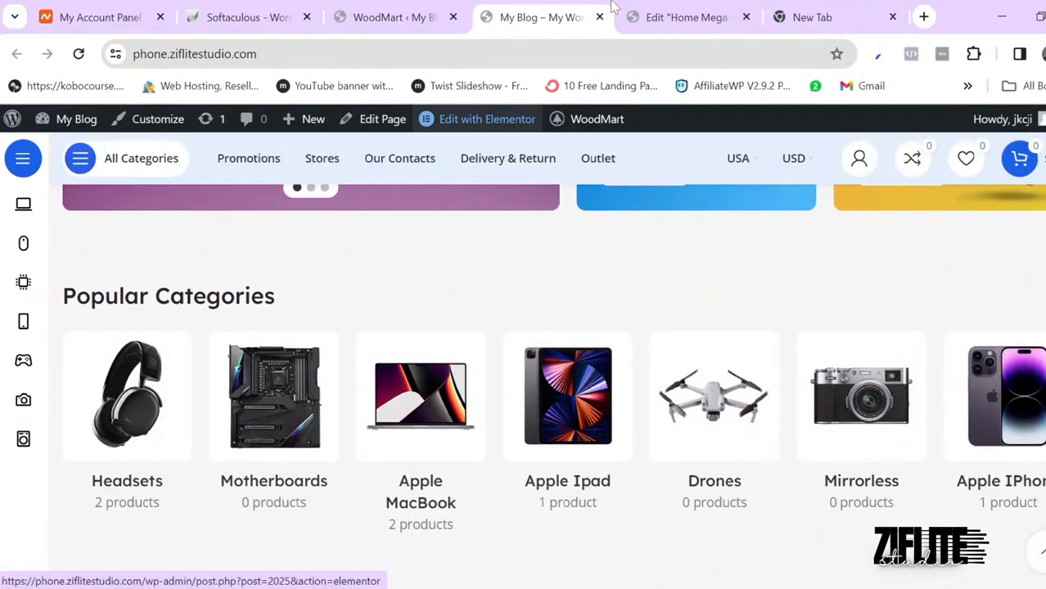
# Step: Switch to the homepage's Elementor editor tab and reload the editor
pyautogui.click(731, 7)
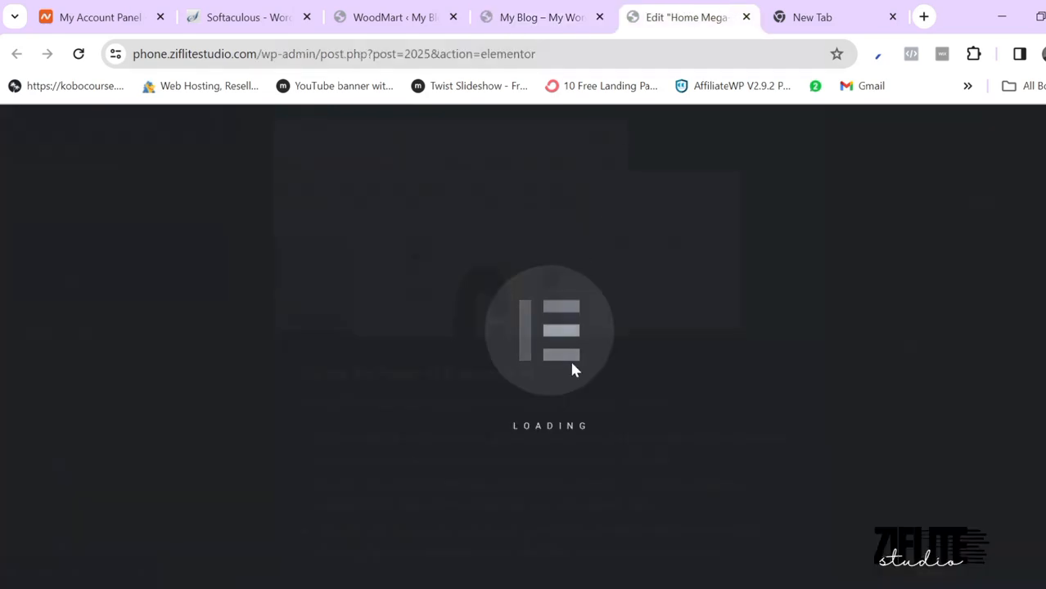
pyautogui.click(586, 8)
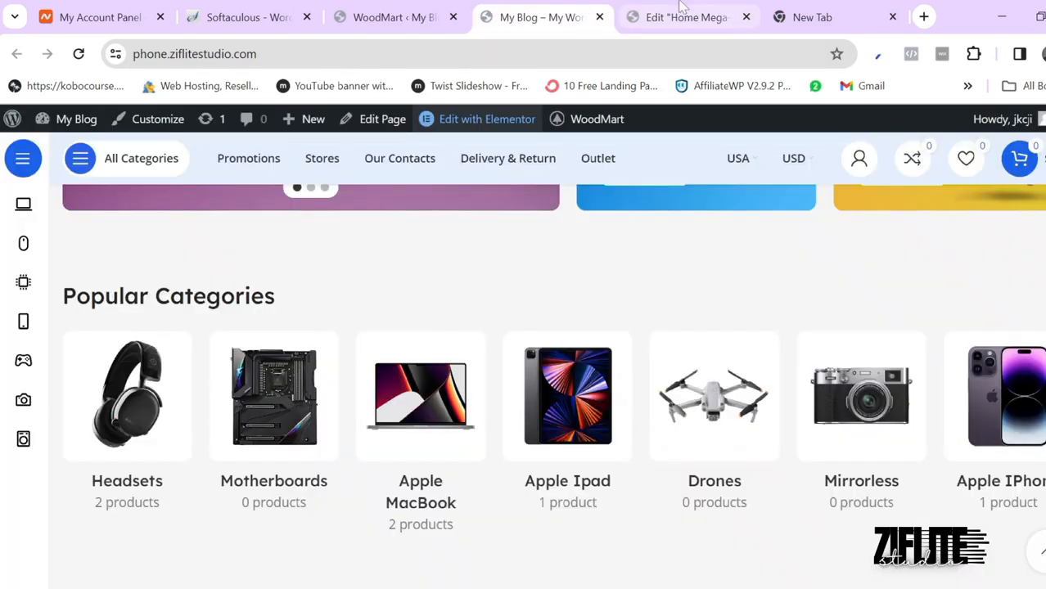
pyautogui.scroll(-12, 554, 407)
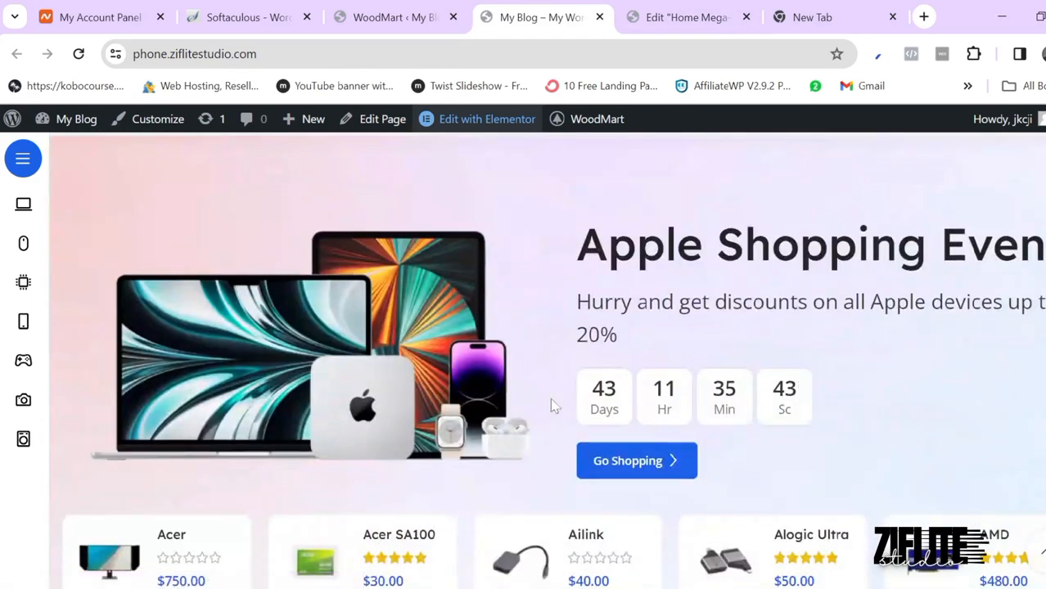
pyautogui.click(664, 15)
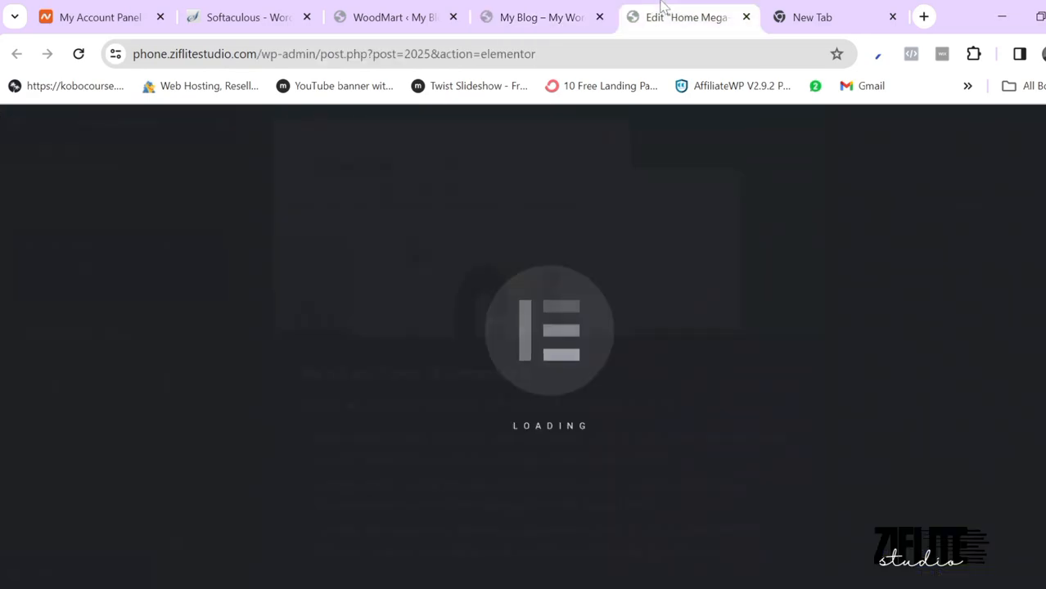
pyautogui.click(78, 53)
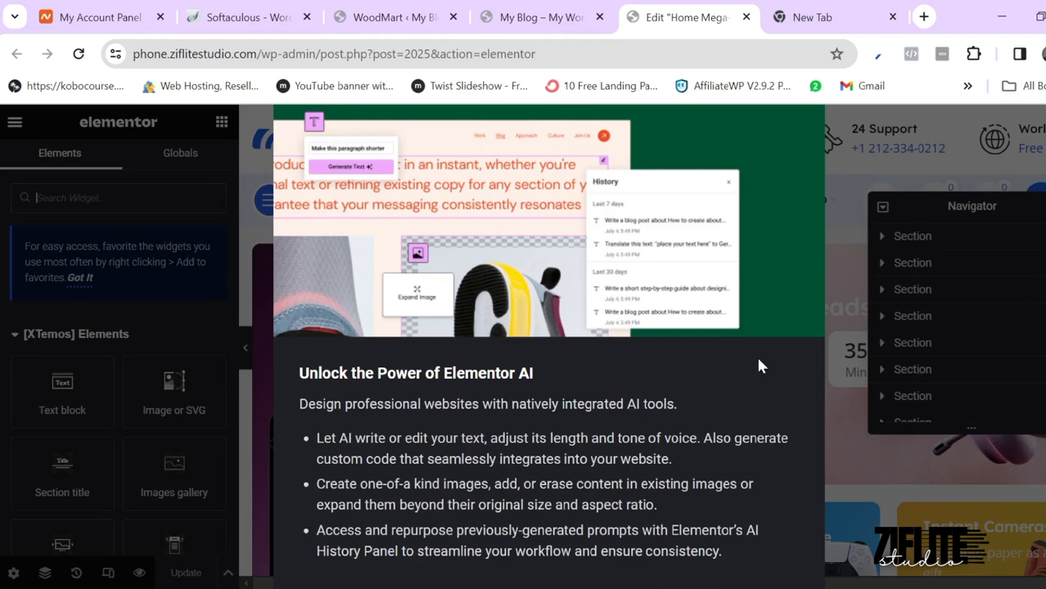
pyautogui.click(1043, 54)
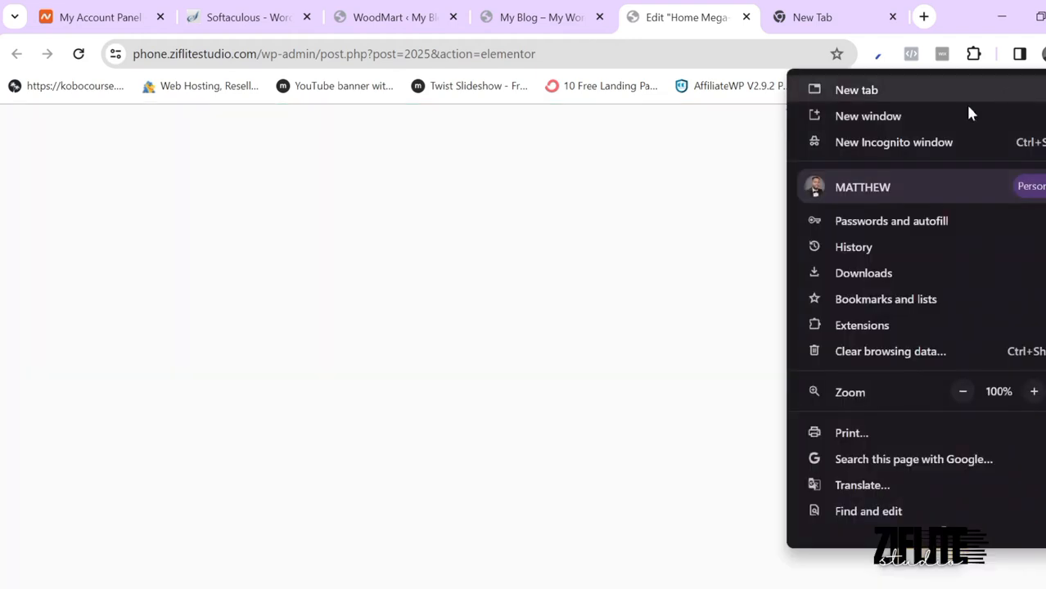
pyautogui.click(495, 229)
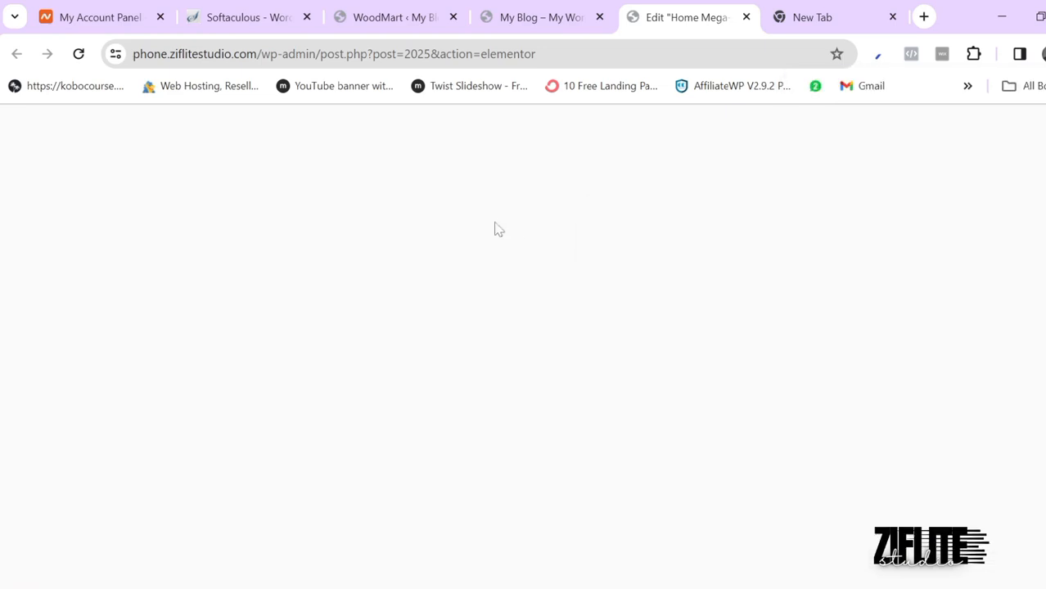
pyautogui.click(77, 53)
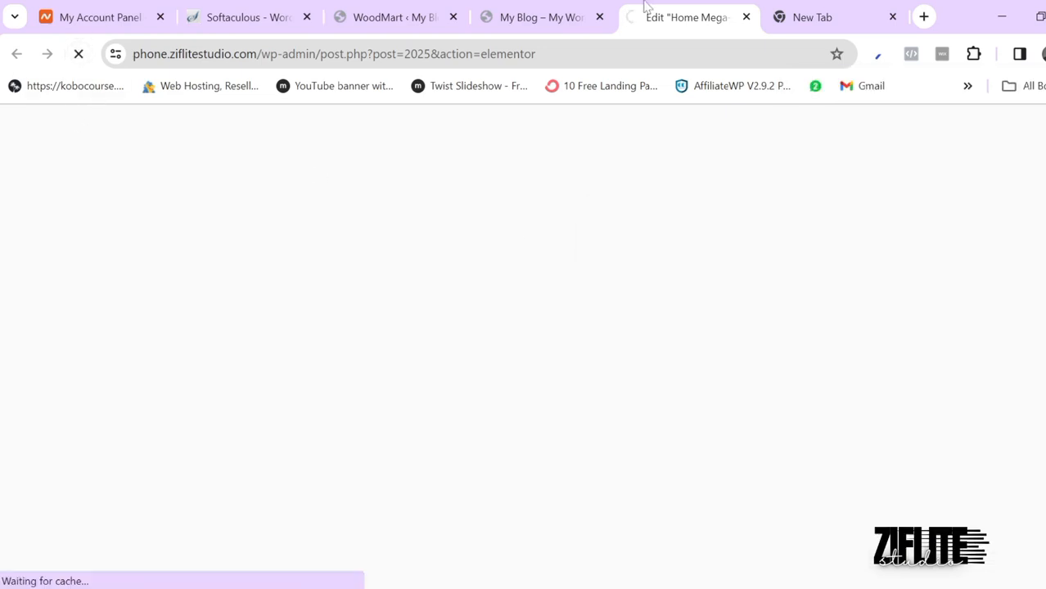
# Step: Return to the live homepage and examine it down to Our Articles and back up to the New Goods products
pyautogui.click(530, 16)
pyautogui.scroll(-10, 332, 579)
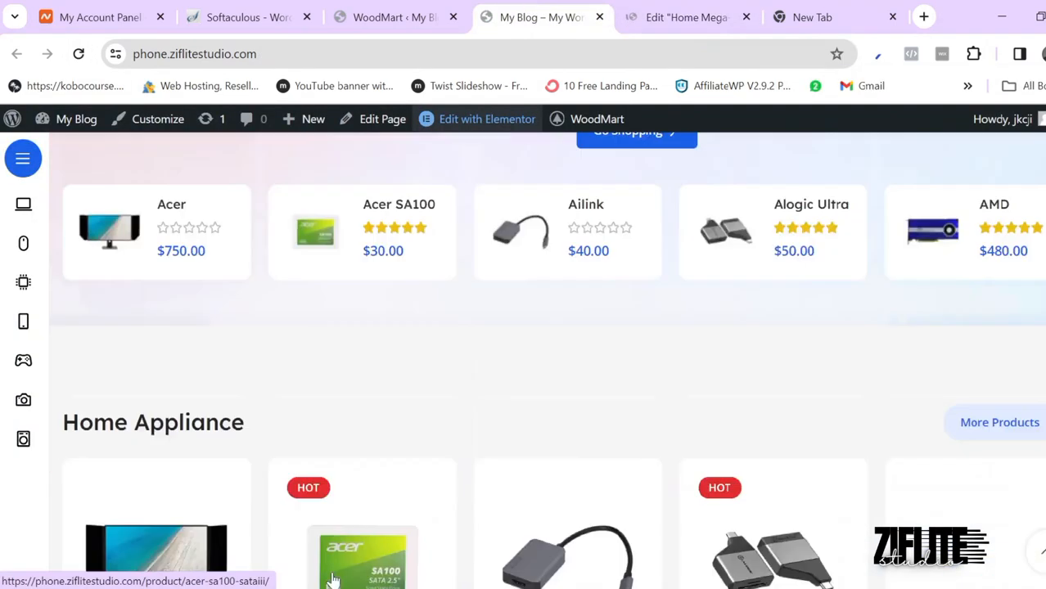
pyautogui.scroll(-12, 332, 579)
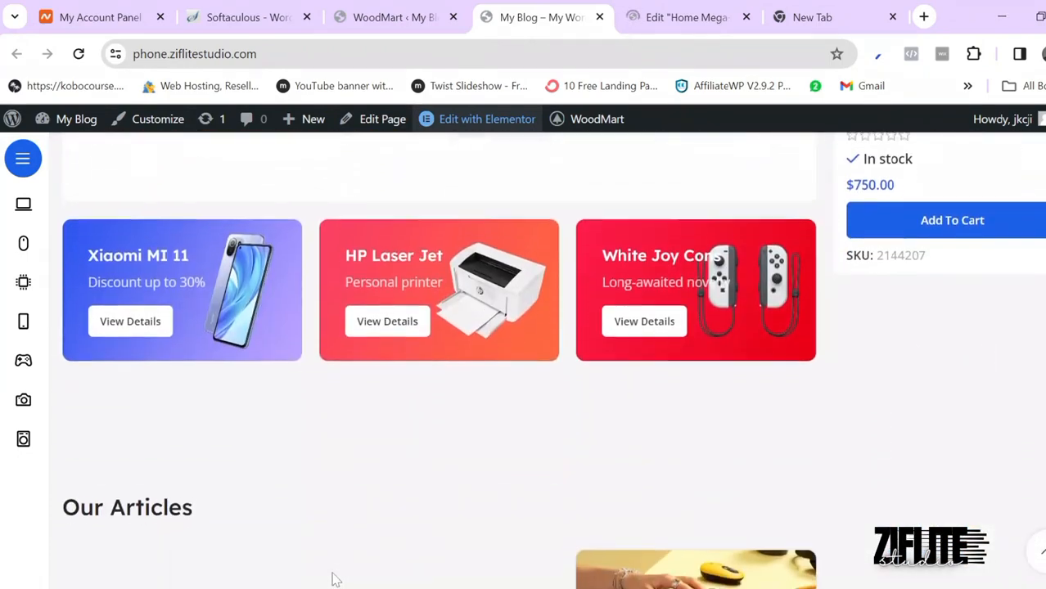
pyautogui.scroll(-1, 332, 580)
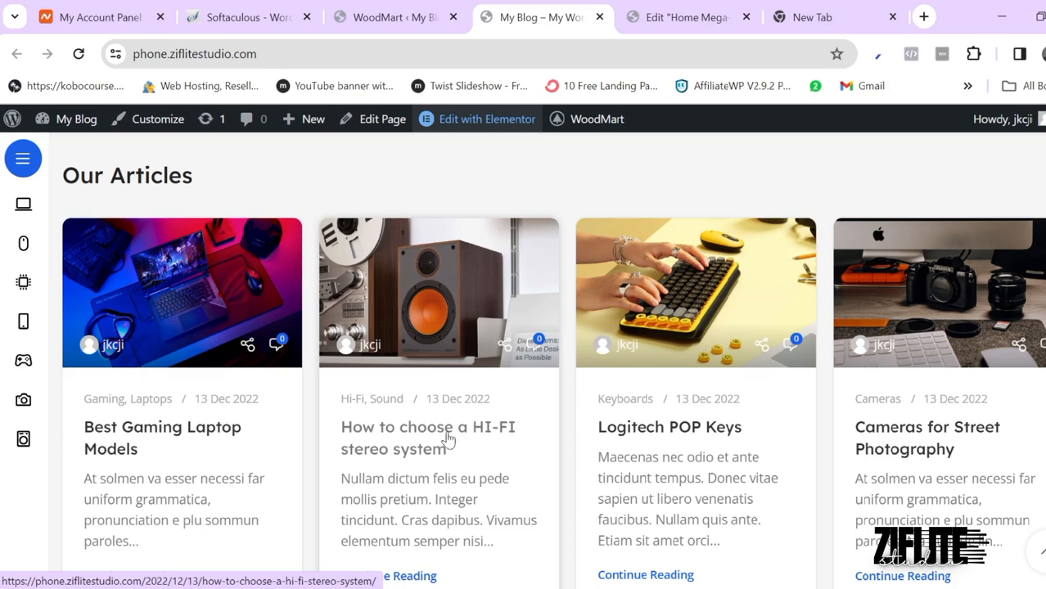
pyautogui.scroll(15, 673, 210)
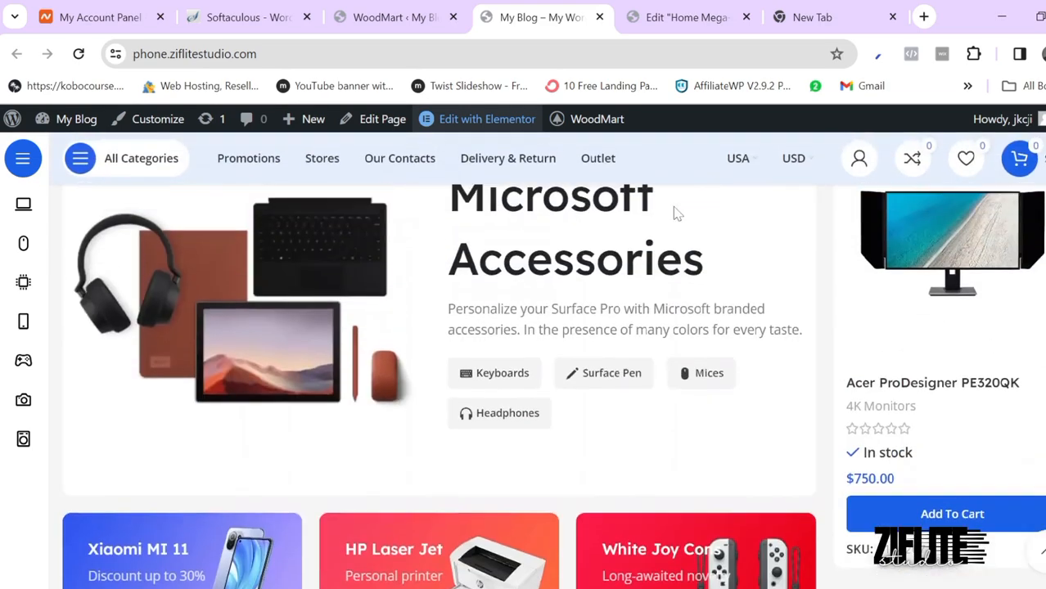
pyautogui.scroll(1, 673, 209)
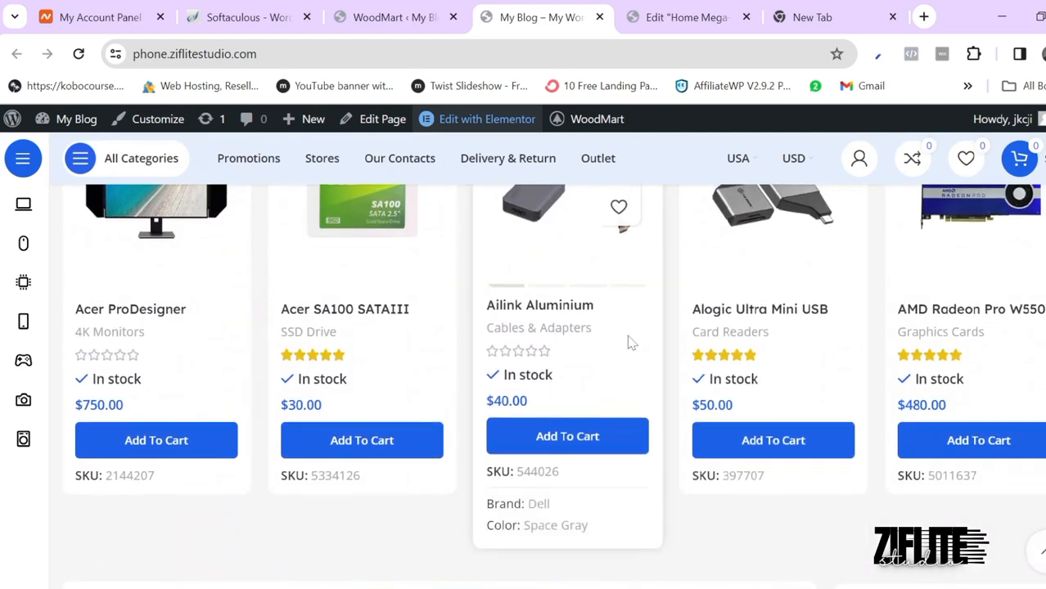
pyautogui.scroll(5, 631, 342)
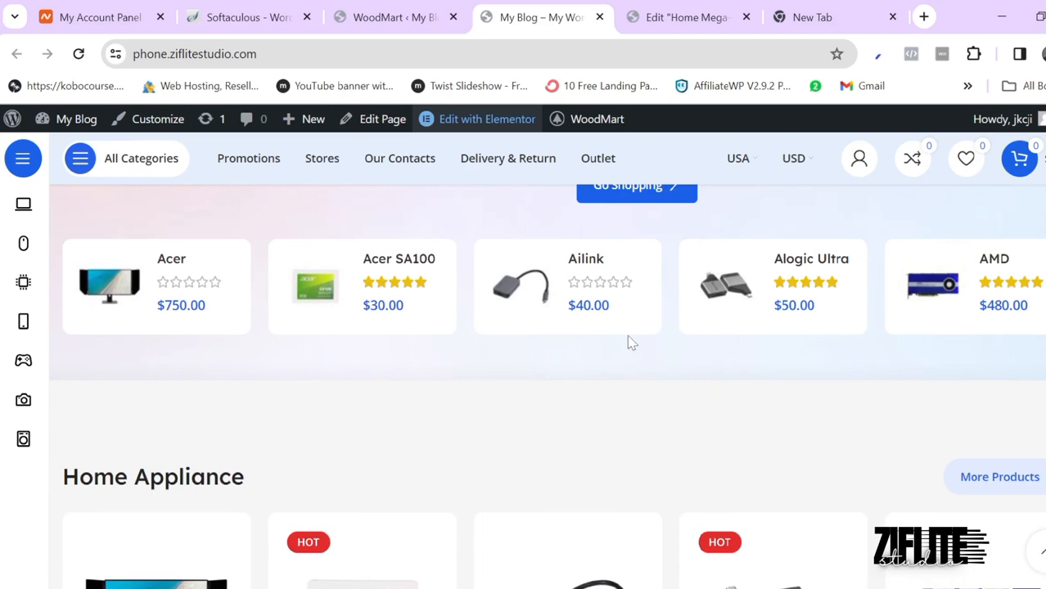
pyautogui.scroll(8, 604, 393)
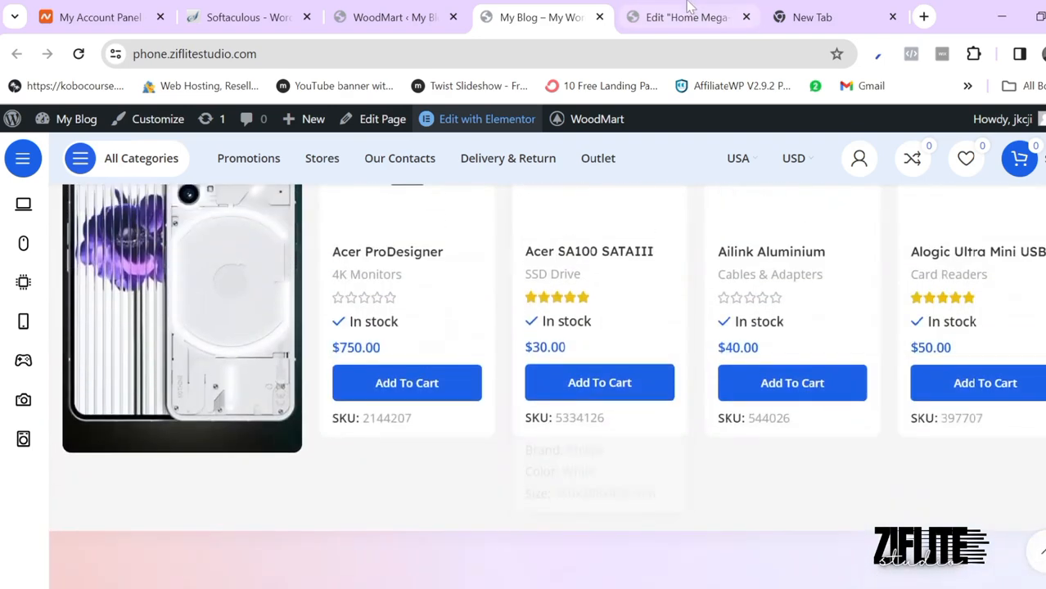
# Step: Check on the Elementor editor tab, revisit the setup wizard's Prebuilt websites page, and return to the live homepage
pyautogui.click(688, 8)
pyautogui.click(544, 9)
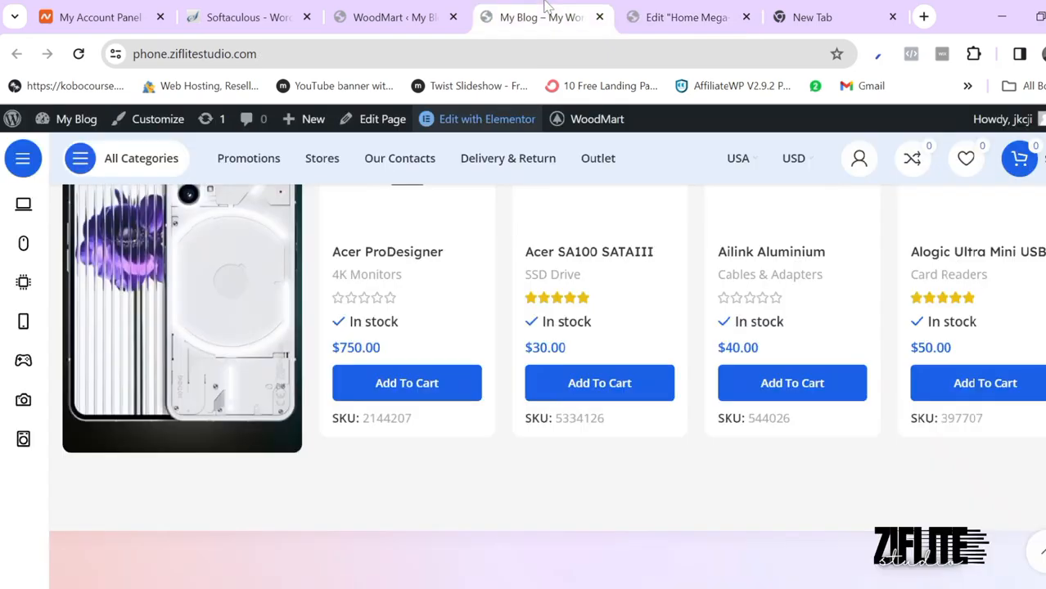
pyautogui.scroll(10, 443, 306)
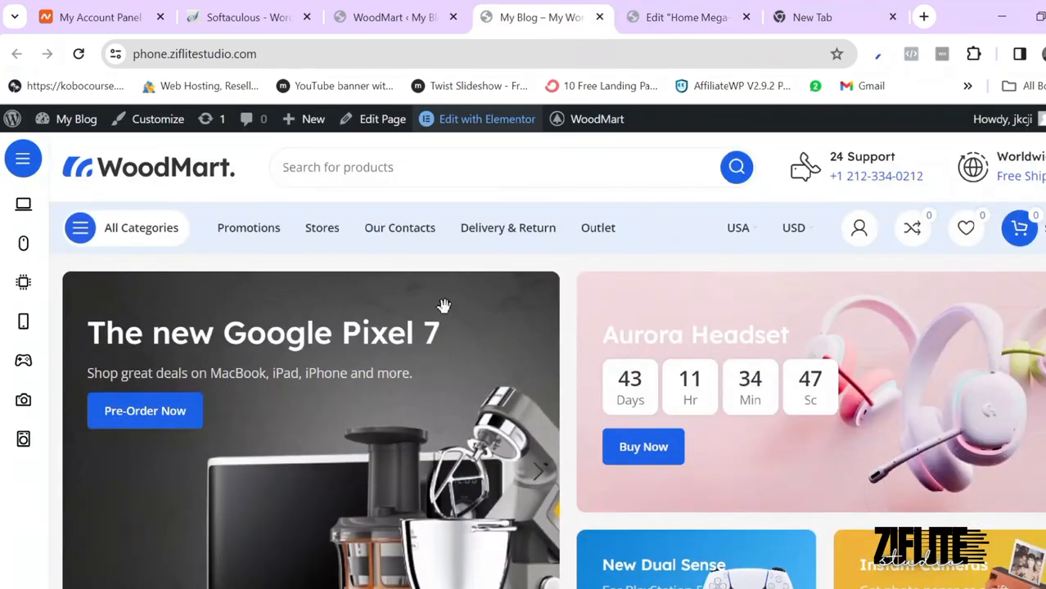
pyautogui.click(686, 8)
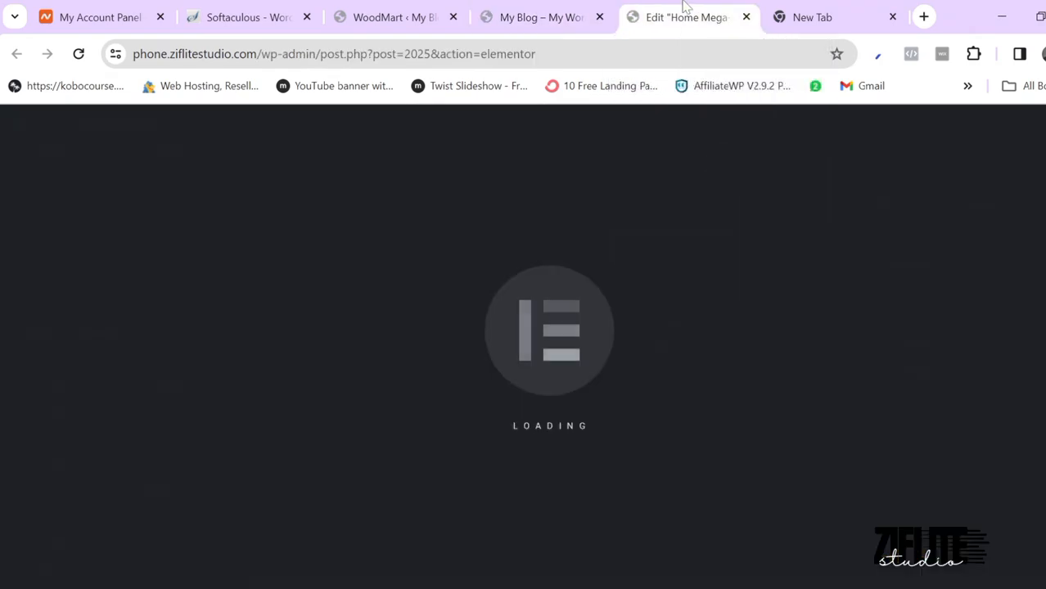
pyautogui.click(509, 13)
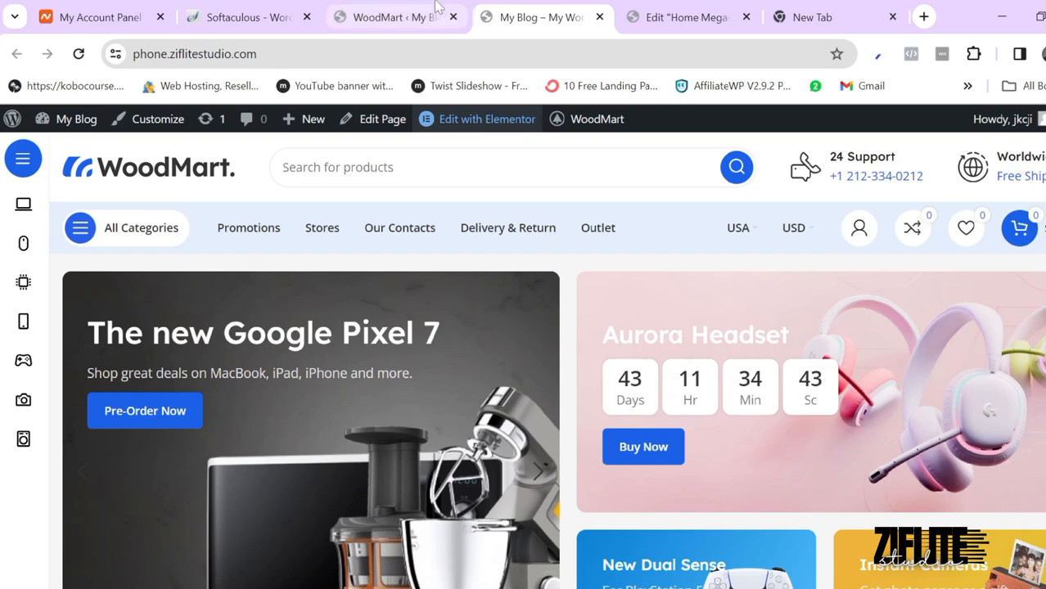
pyautogui.moveTo(436, 7)
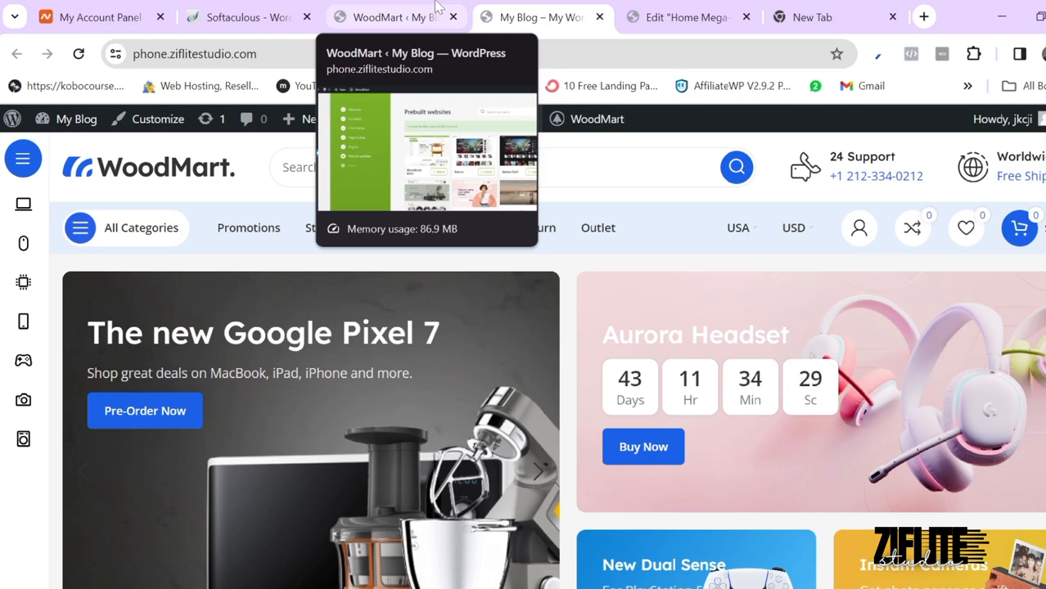
pyautogui.click(438, 9)
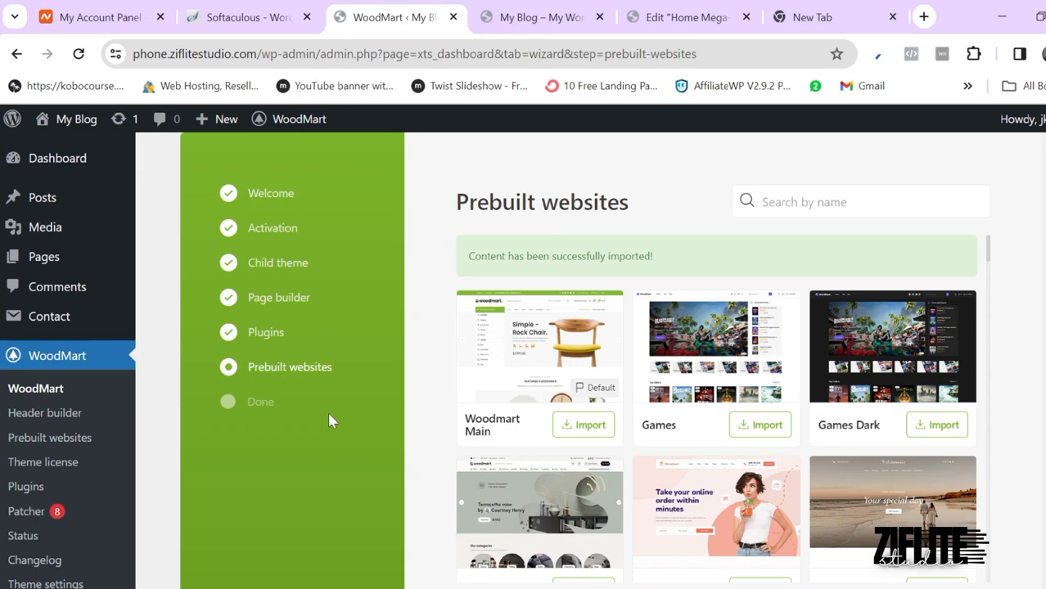
pyautogui.click(609, 8)
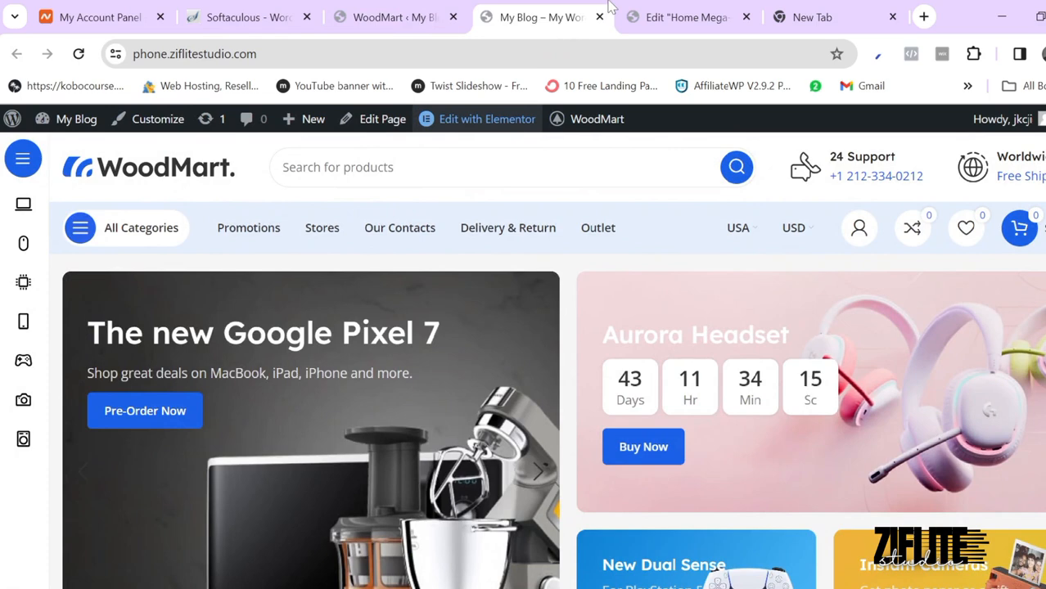
# Step: In the Elementor editor, select the Popular Categories grid and the main banner slider, and view the available slider choices
pyautogui.click(735, 8)
pyautogui.scroll(-10, 391, 524)
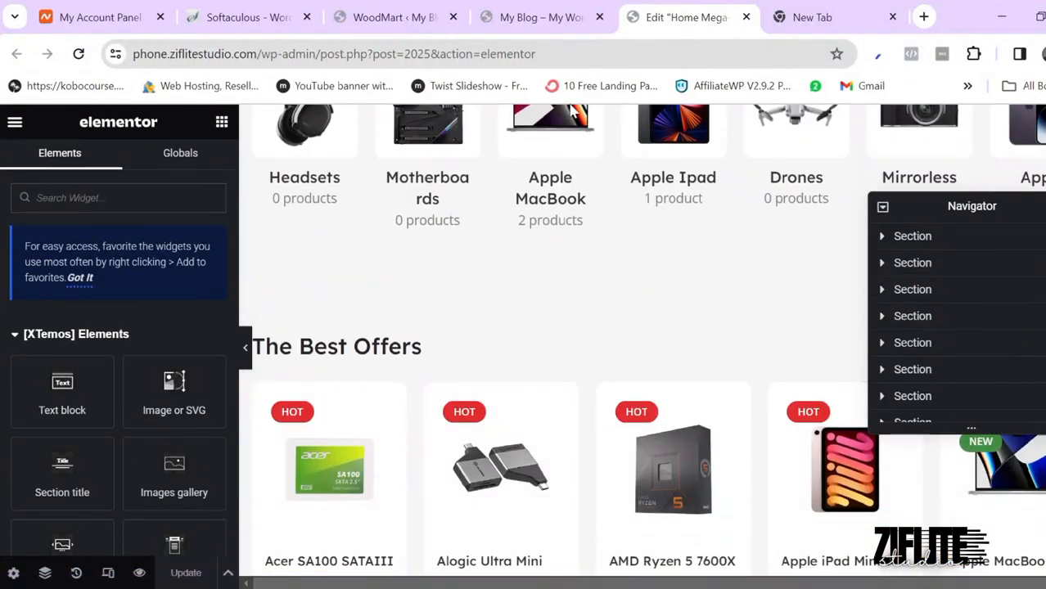
pyautogui.scroll(3, 553, 176)
pyautogui.click(553, 176)
pyautogui.scroll(3, 512, 295)
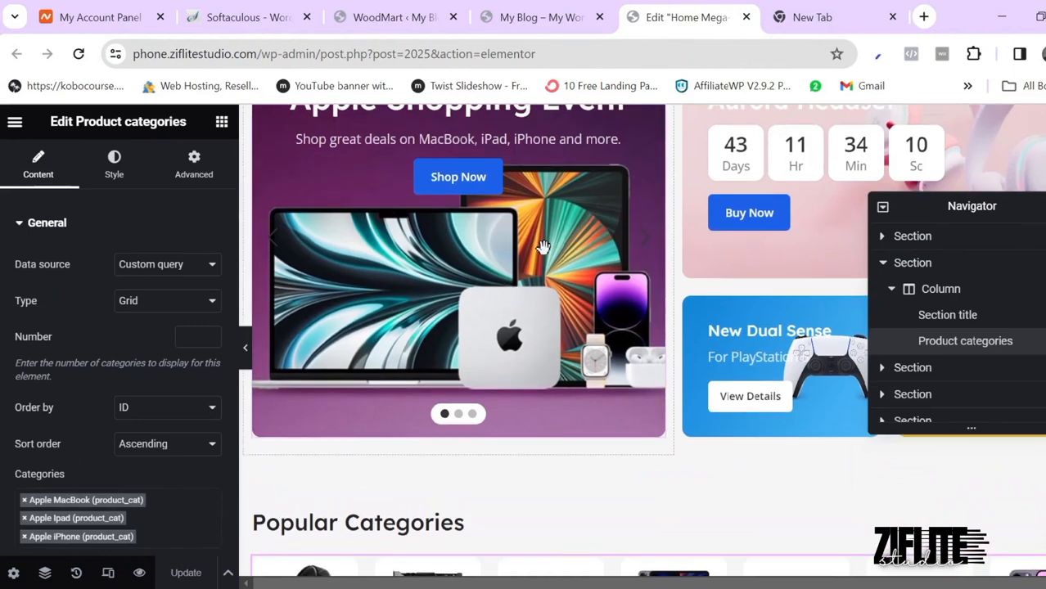
pyautogui.click(482, 307)
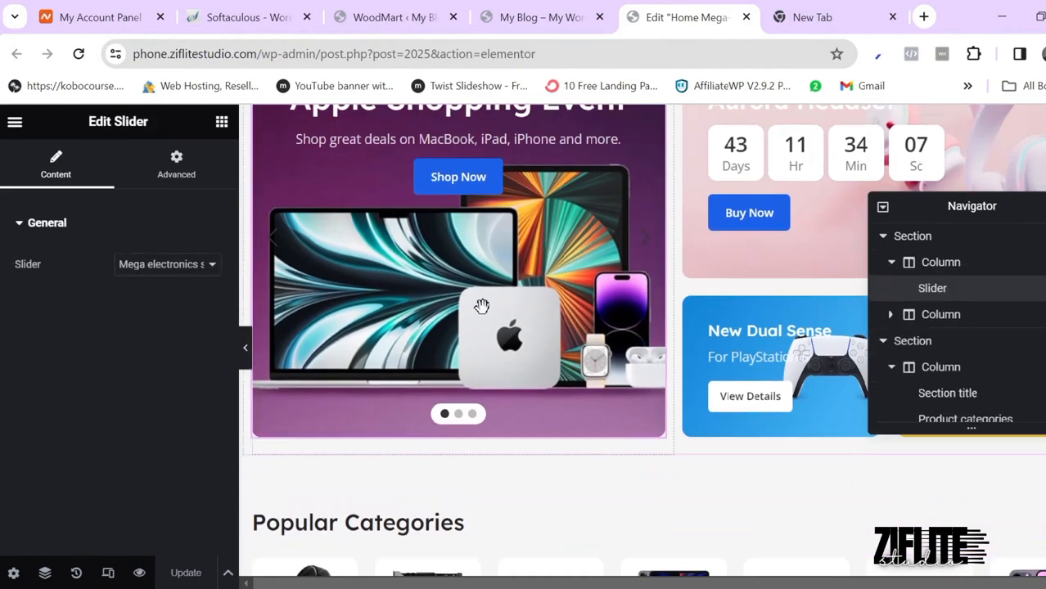
pyautogui.click(156, 266)
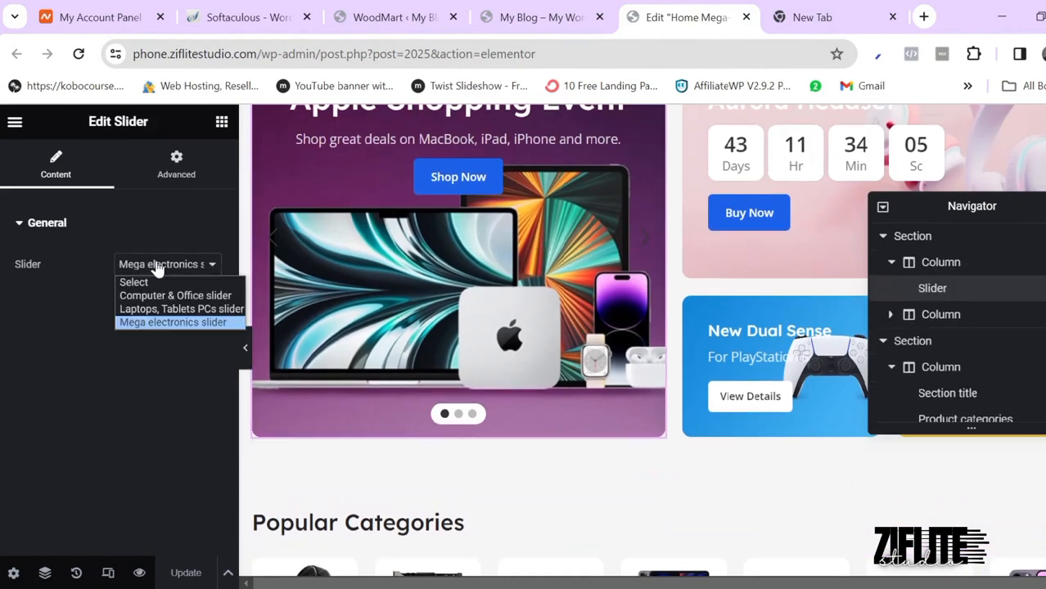
pyautogui.click(157, 266)
# Step: Select the Apple devices image in the Apple Shopping Event section to view its image settings
pyautogui.scroll(-5, 496, 539)
pyautogui.scroll(-2, 499, 540)
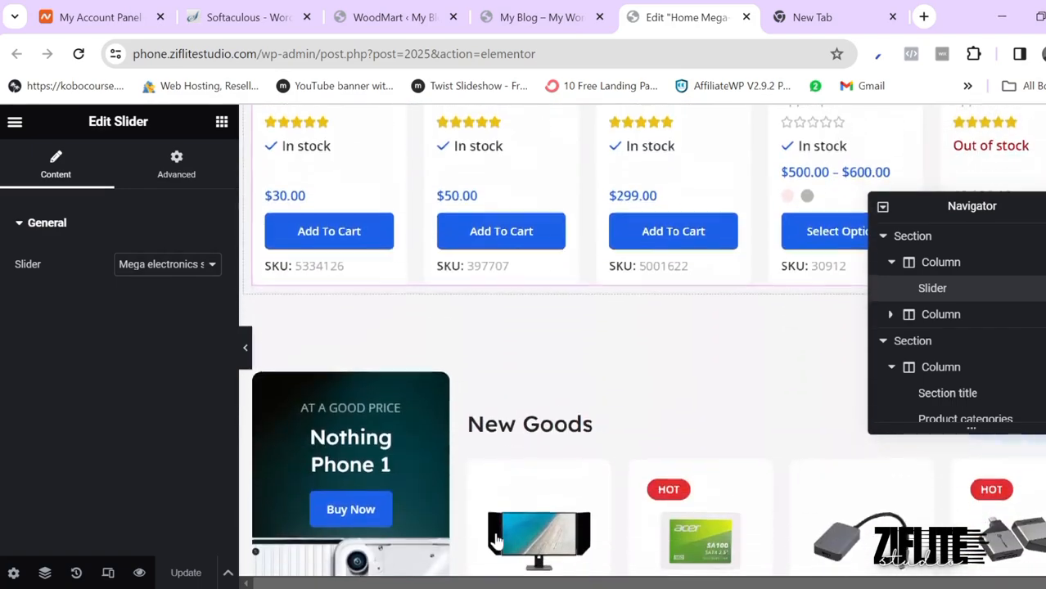
pyautogui.scroll(-4, 495, 540)
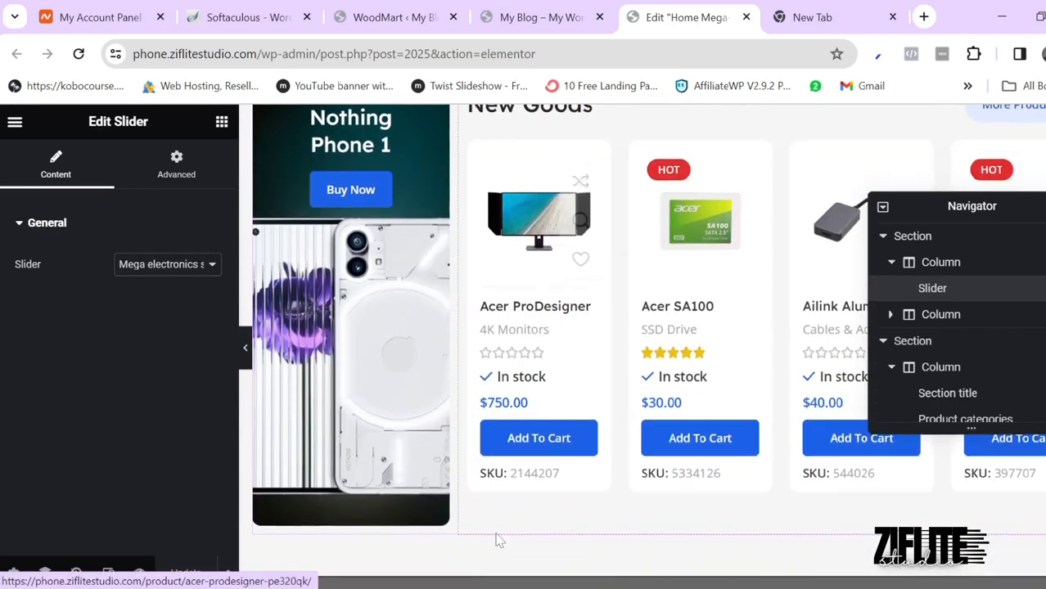
pyautogui.scroll(-7, 369, 421)
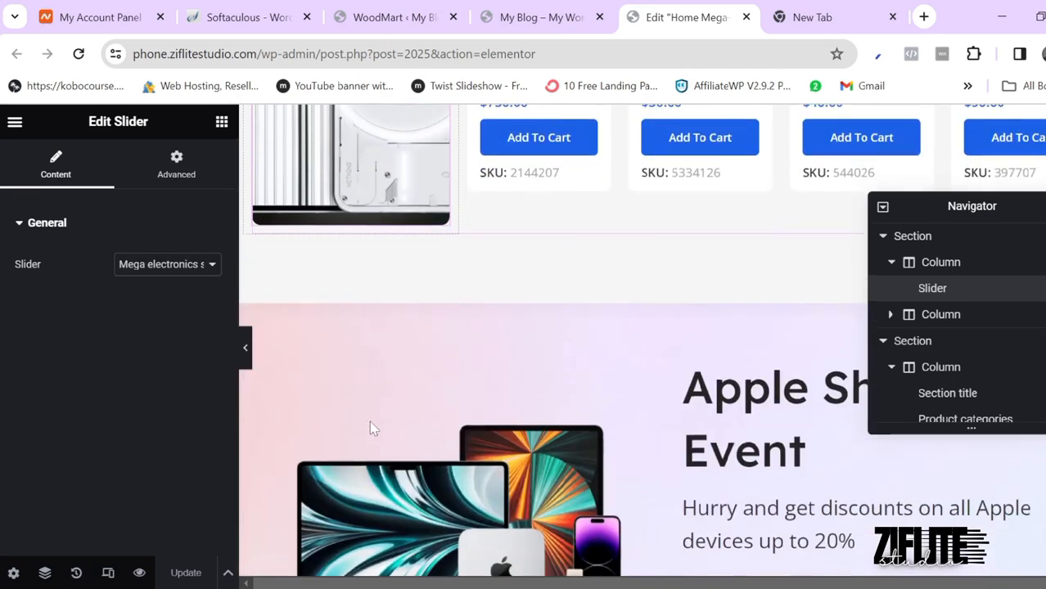
pyautogui.click(479, 280)
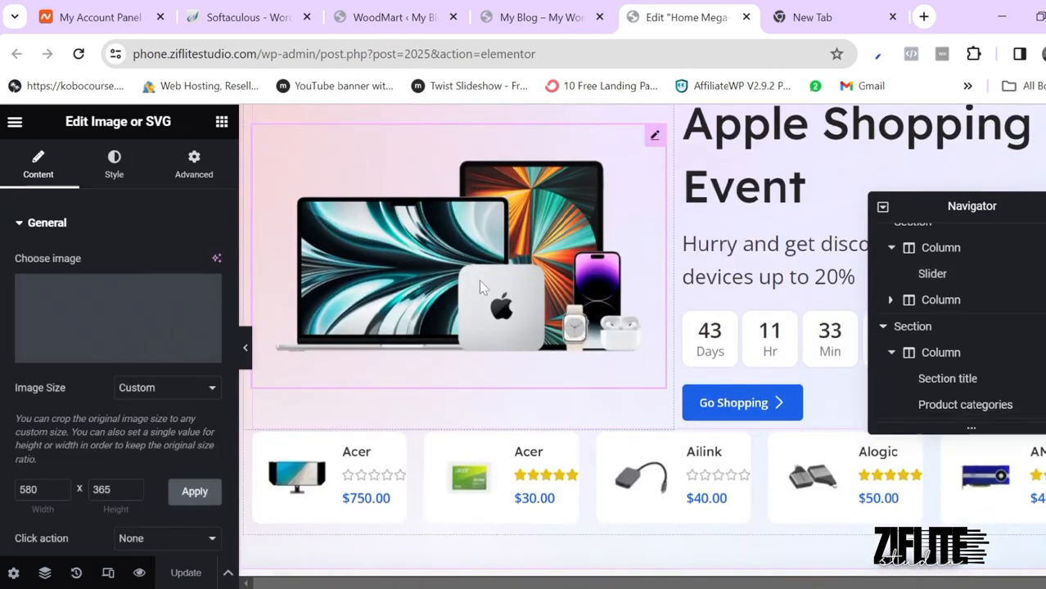
pyautogui.scroll(-3, 480, 281)
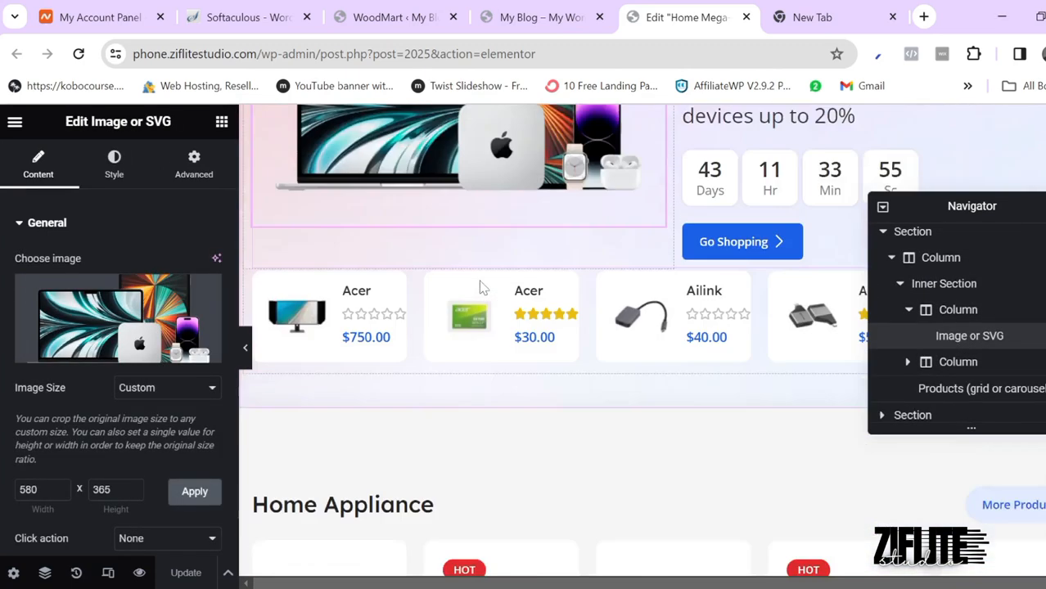